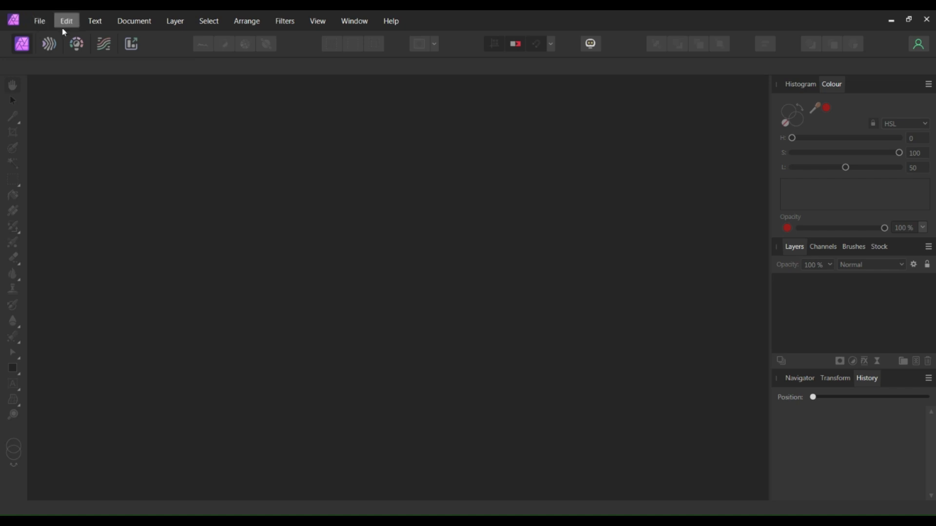
Step: Create a new 2480 × 3507 px A4 portrait document with a transparent background
{"action": "left_click", "coordinate": [38, 23]}
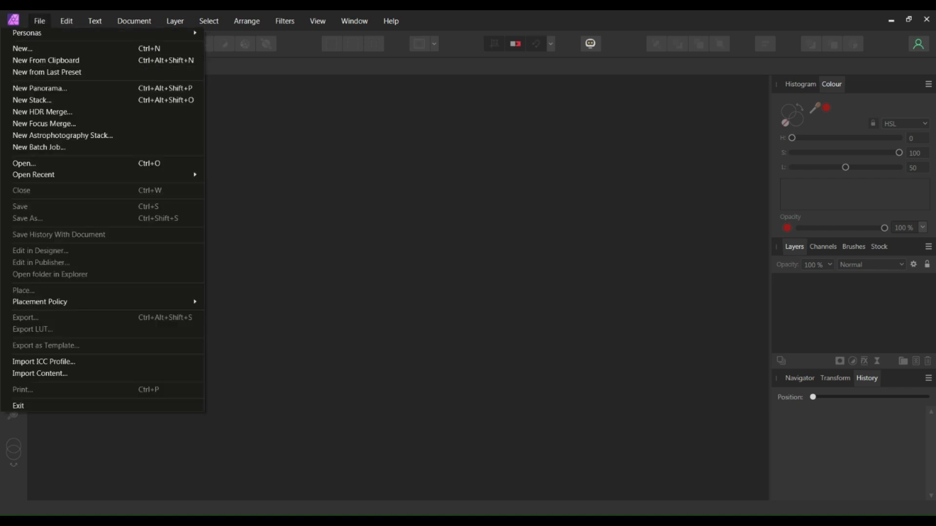
{"action": "left_click", "coordinate": [203, 48]}
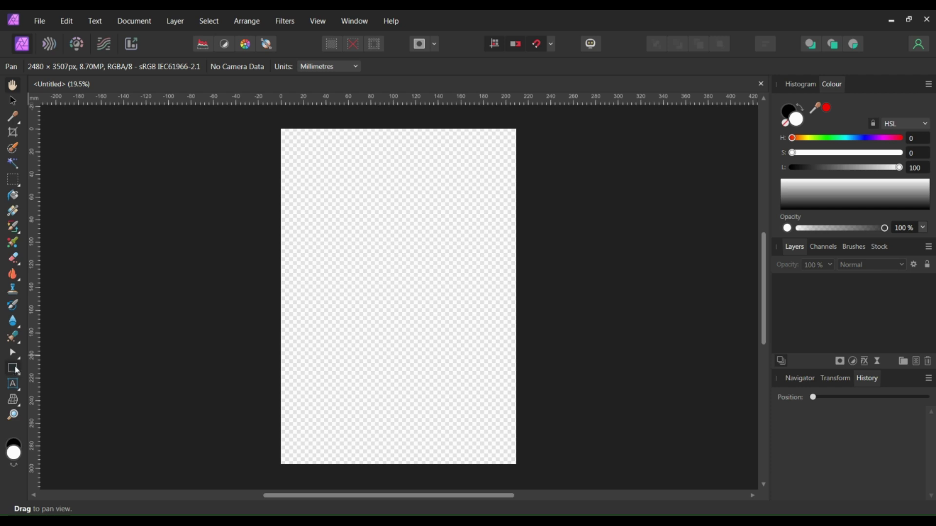
{"action": "left_click", "coordinate": [14, 369]}
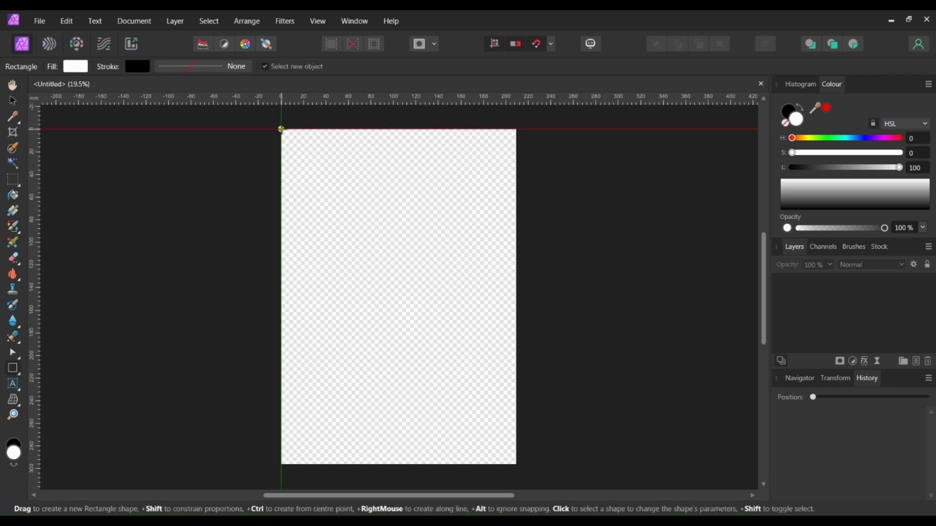
Step: Draw a page-wide top bar filled with dark blue (HSL 233/90/42) and no stroke
{"action": "left_click_drag", "start_coordinate": [281, 129], "coordinate": [518, 145]}
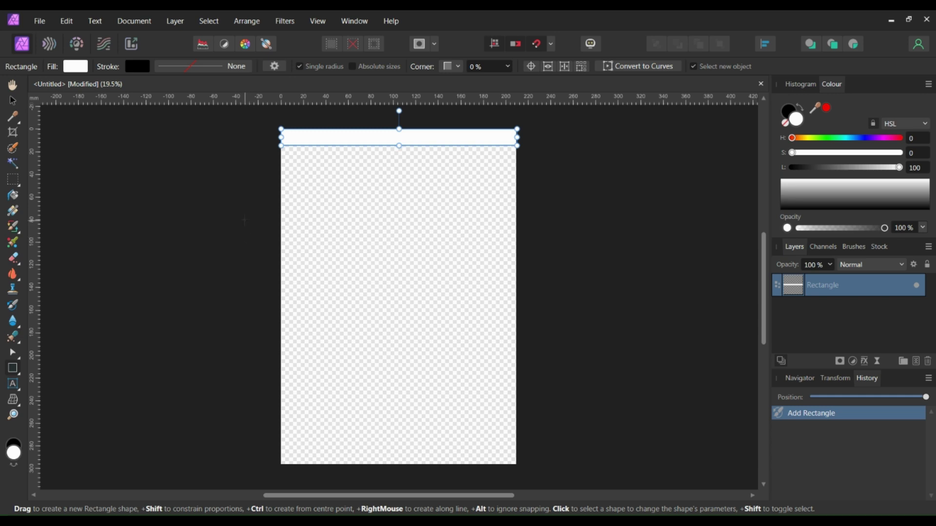
{"action": "left_click", "coordinate": [76, 66]}
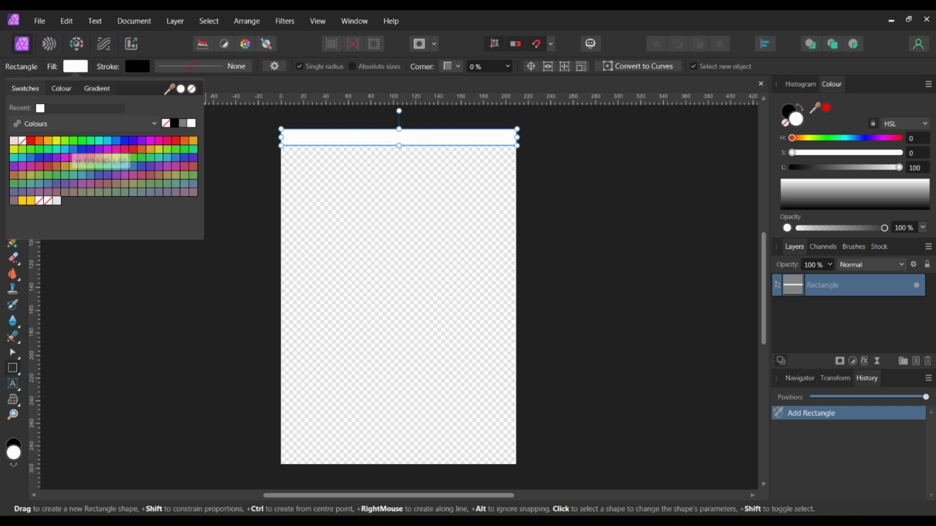
{"action": "left_click", "coordinate": [125, 141]}
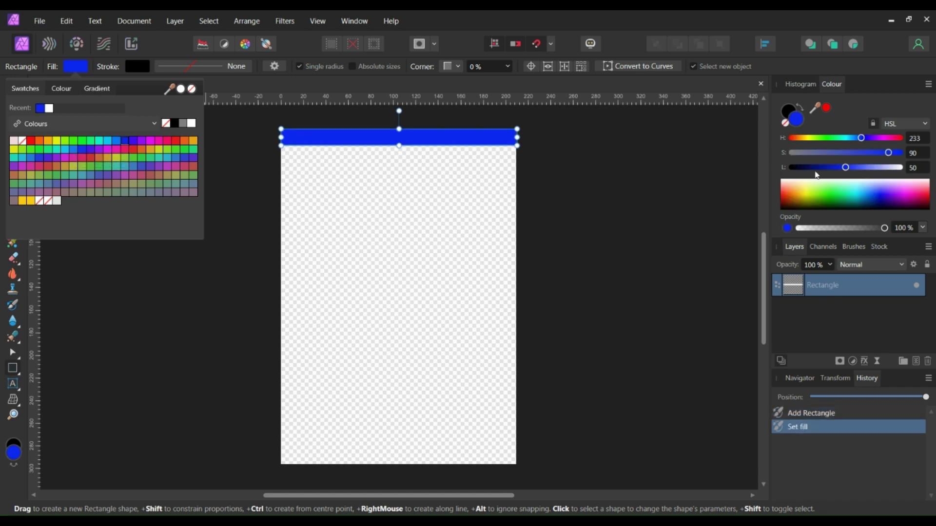
{"action": "left_click", "coordinate": [786, 125]}
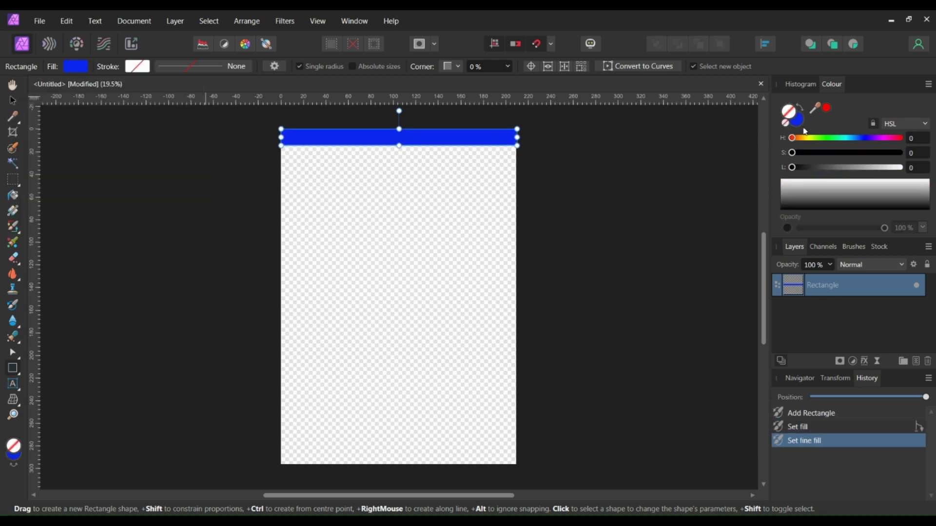
{"action": "left_click", "coordinate": [800, 122]}
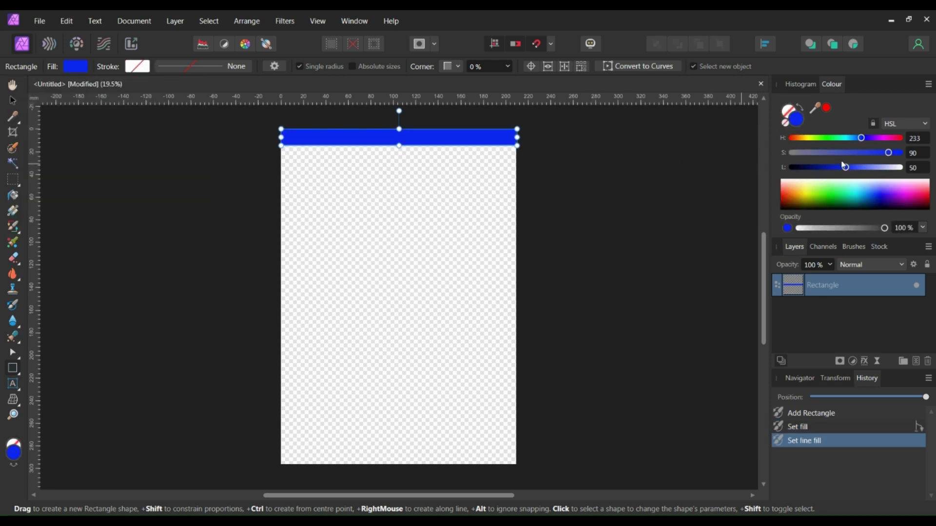
{"action": "mouse_move", "coordinate": [847, 173]}
{"action": "left_mouse_down"}
{"action": "mouse_move", "coordinate": [828, 174]}
{"action": "mouse_move", "coordinate": [840, 176]}
{"action": "left_mouse_up"}
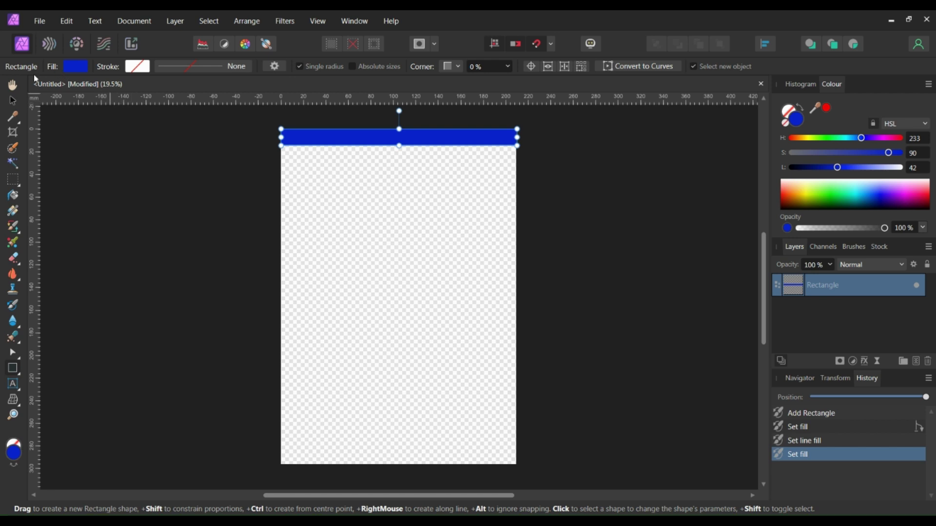
{"action": "left_click", "coordinate": [12, 100]}
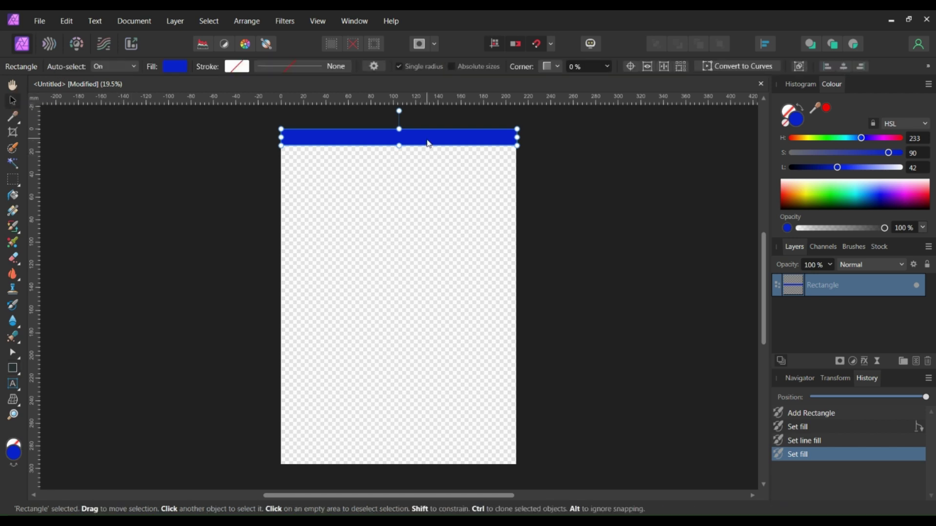
Step: Duplicate the first bars down the page to start a stack of stripes
{"action": "mouse_move", "coordinate": [429, 142]}
{"action": "left_mouse_down"}
{"action": "mouse_move", "coordinate": [423, 177]}
{"action": "mouse_move", "coordinate": [437, 159]}
{"action": "left_mouse_up"}
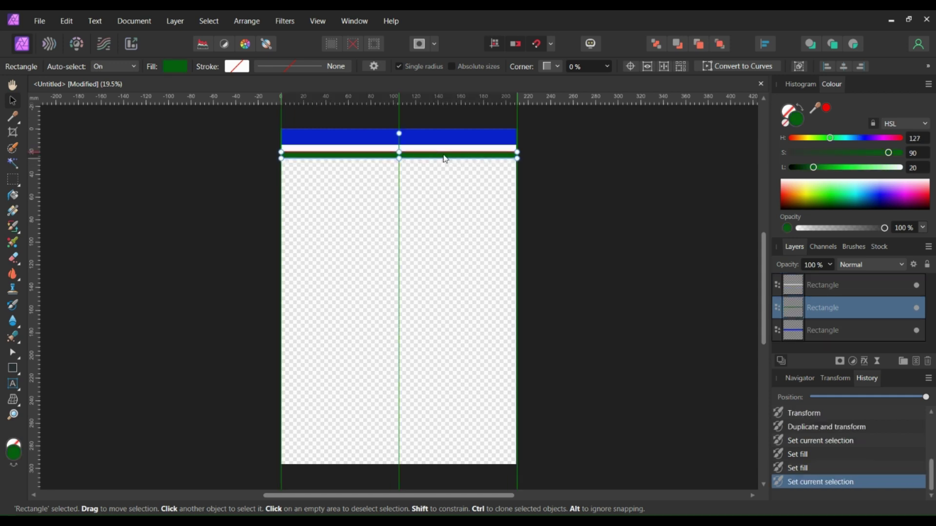
{"action": "left_click_drag", "start_coordinate": [419, 155], "coordinate": [419, 154]}
{"action": "left_click", "coordinate": [560, 193]}
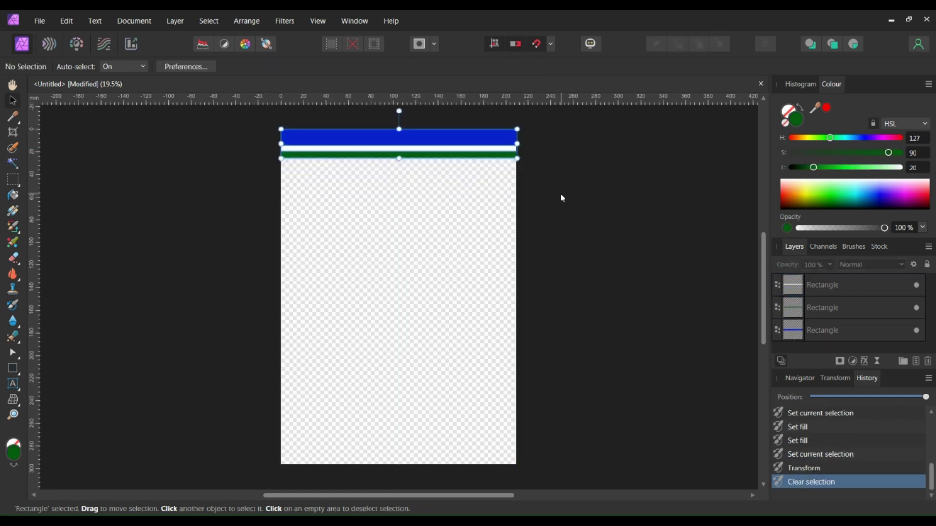
{"action": "key", "text": "ctrl+a"}
{"action": "left_click_drag", "start_coordinate": [498, 147], "coordinate": [493, 171]}
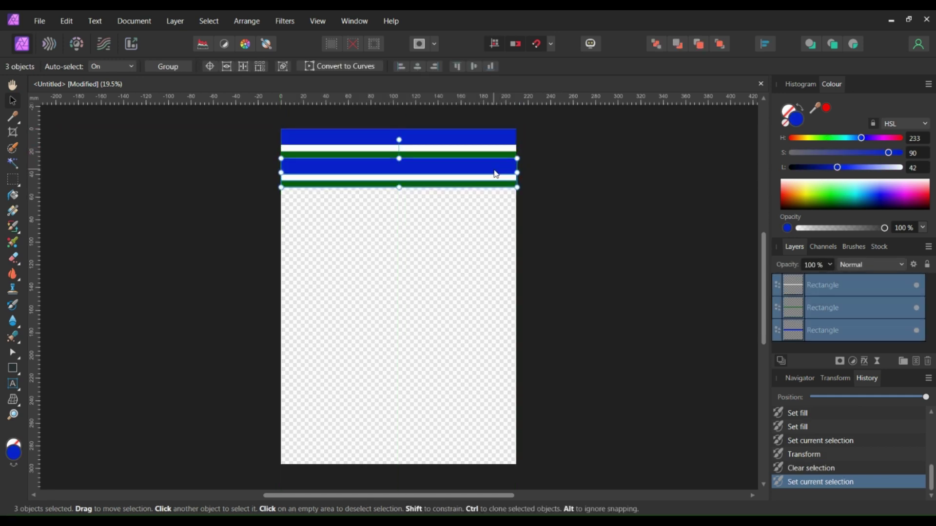
Step: Lighten the second blue bar and make the lower green bar taller and lighter
{"action": "left_click", "coordinate": [490, 170]}
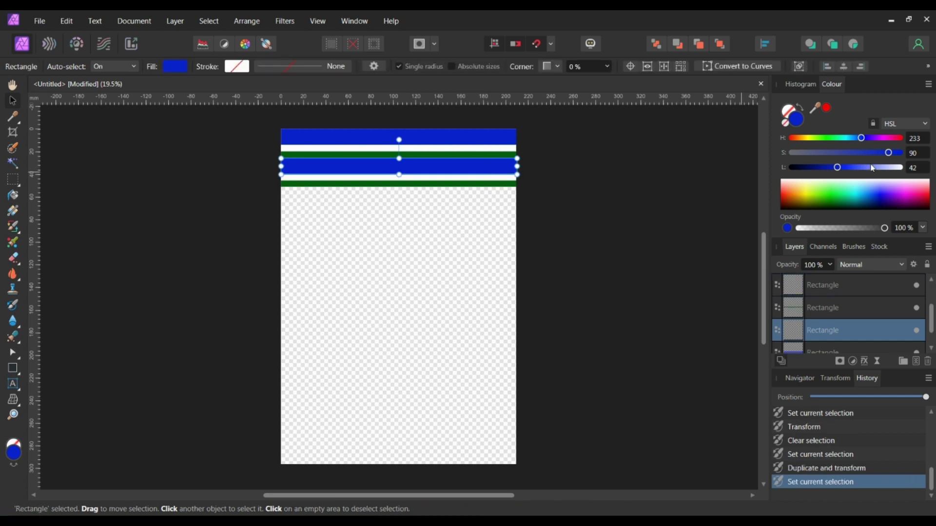
{"action": "left_click_drag", "start_coordinate": [839, 169], "coordinate": [861, 179]}
{"action": "left_click", "coordinate": [478, 185]}
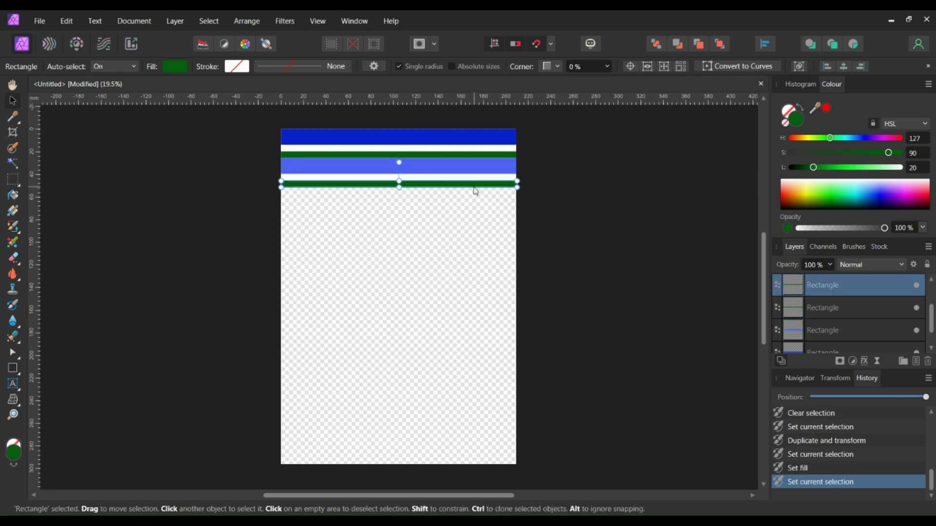
{"action": "mouse_move", "coordinate": [400, 189]}
{"action": "left_mouse_down"}
{"action": "mouse_move", "coordinate": [408, 215]}
{"action": "mouse_move", "coordinate": [413, 195]}
{"action": "left_mouse_up"}
{"action": "left_click_drag", "start_coordinate": [257, 156], "coordinate": [484, 203]}
{"action": "left_click", "coordinate": [482, 191]}
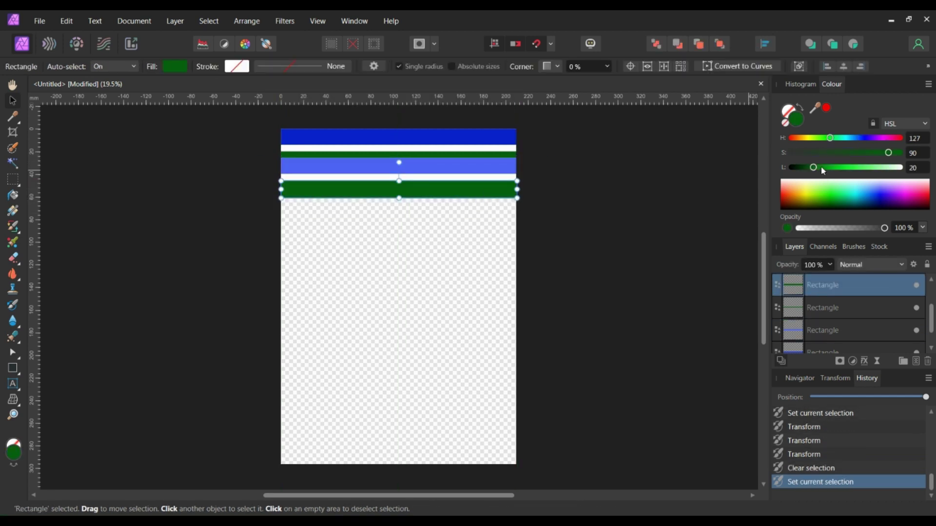
{"action": "left_click_drag", "start_coordinate": [817, 168], "coordinate": [822, 170]}
{"action": "left_click", "coordinate": [274, 159]}
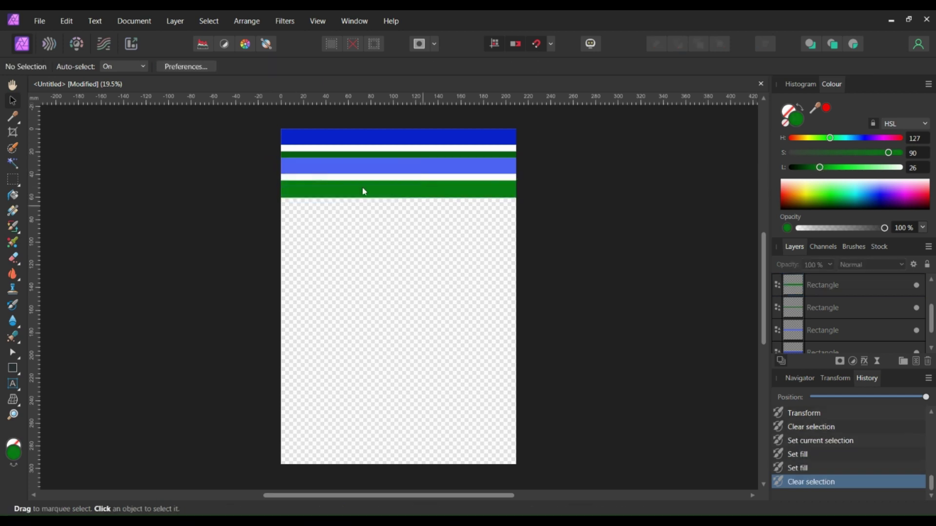
Step: Duplicate the six stripes downward, then resize and reposition the new green, white and blue stripes
{"action": "mouse_move", "coordinate": [267, 126]}
{"action": "left_mouse_down"}
{"action": "mouse_move", "coordinate": [523, 226]}
{"action": "mouse_move", "coordinate": [503, 233]}
{"action": "mouse_move", "coordinate": [506, 263]}
{"action": "left_mouse_up"}
{"action": "key", "text": "ctrl+d"}
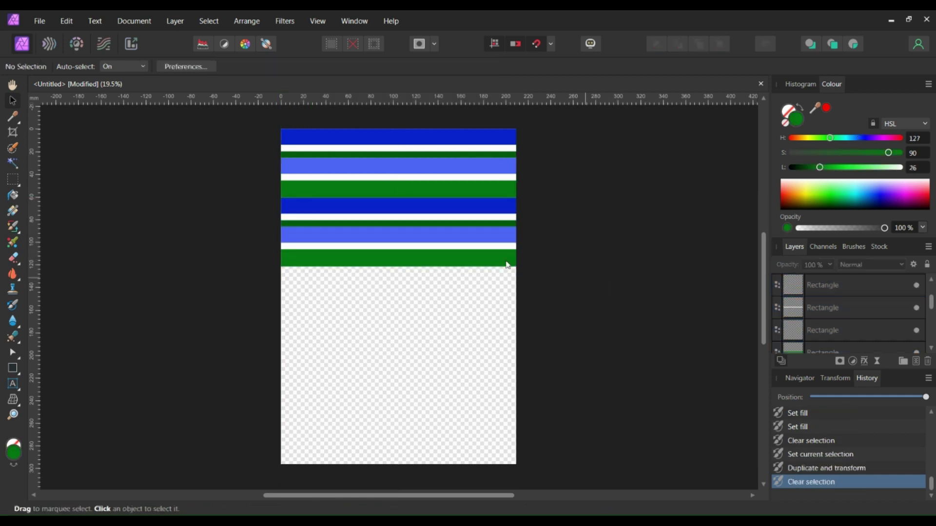
{"action": "left_click", "coordinate": [401, 258]}
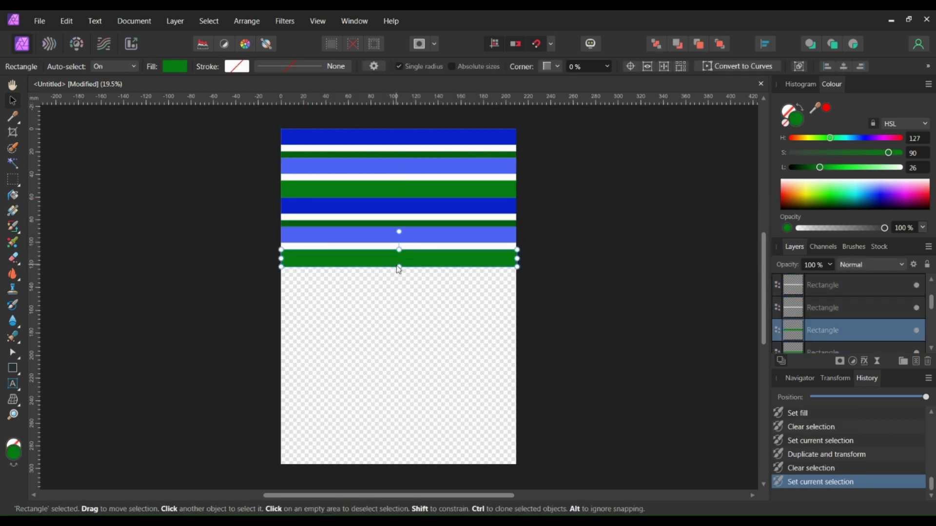
{"action": "left_click_drag", "start_coordinate": [399, 260], "coordinate": [417, 283]}
{"action": "left_click", "coordinate": [410, 252]}
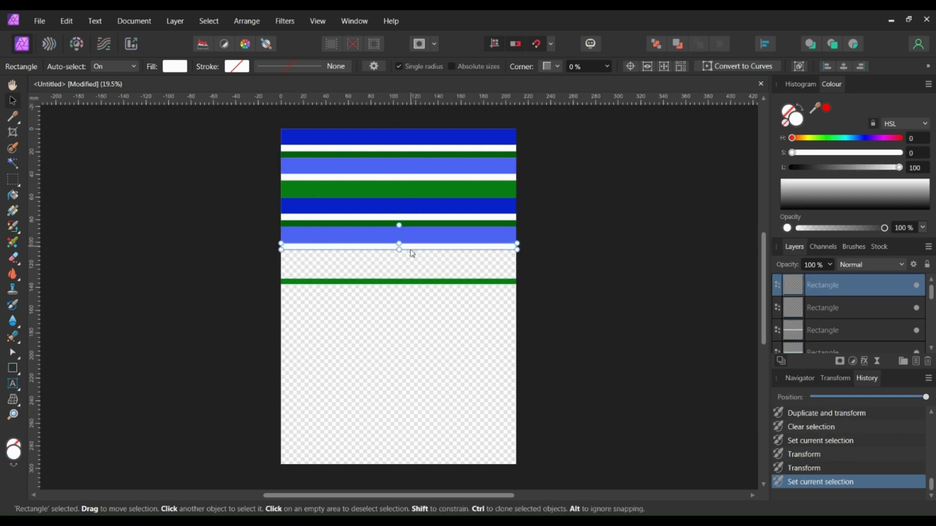
{"action": "left_click_drag", "start_coordinate": [399, 244], "coordinate": [401, 285]}
{"action": "left_click", "coordinate": [400, 235]}
{"action": "left_click", "coordinate": [416, 330]}
{"action": "left_click_drag", "start_coordinate": [417, 329], "coordinate": [400, 266]}
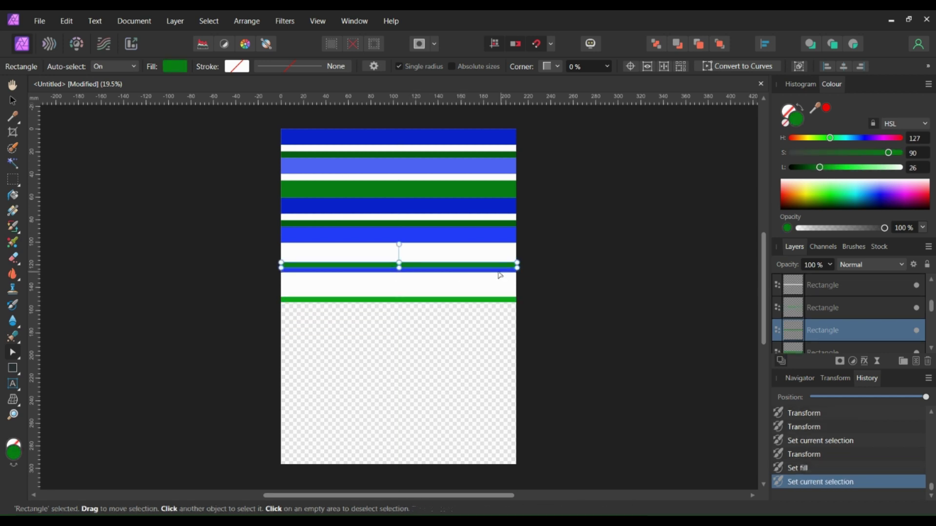
Step: Resize the thin green stripe and copy four more stripes to fill the bottom, giving 28 stripes
{"action": "left_click", "coordinate": [400, 266]}
{"action": "left_click", "coordinate": [333, 319], "text": "shift"}
{"action": "left_click", "coordinate": [332, 319]}
{"action": "left_click_drag", "start_coordinate": [397, 313], "coordinate": [397, 349]}
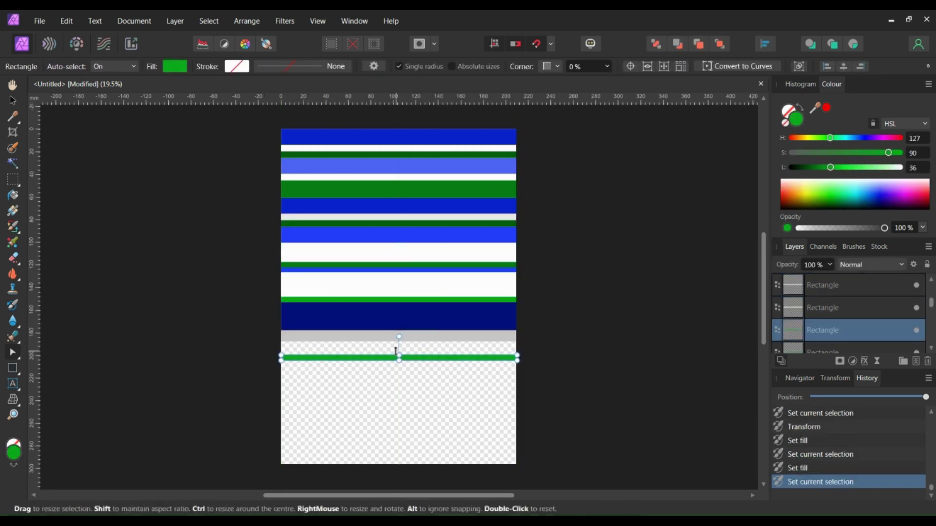
{"action": "left_click", "coordinate": [441, 146]}
{"action": "left_click_drag", "start_coordinate": [441, 146], "coordinate": [468, 412]}
{"action": "left_click", "coordinate": [399, 436]}
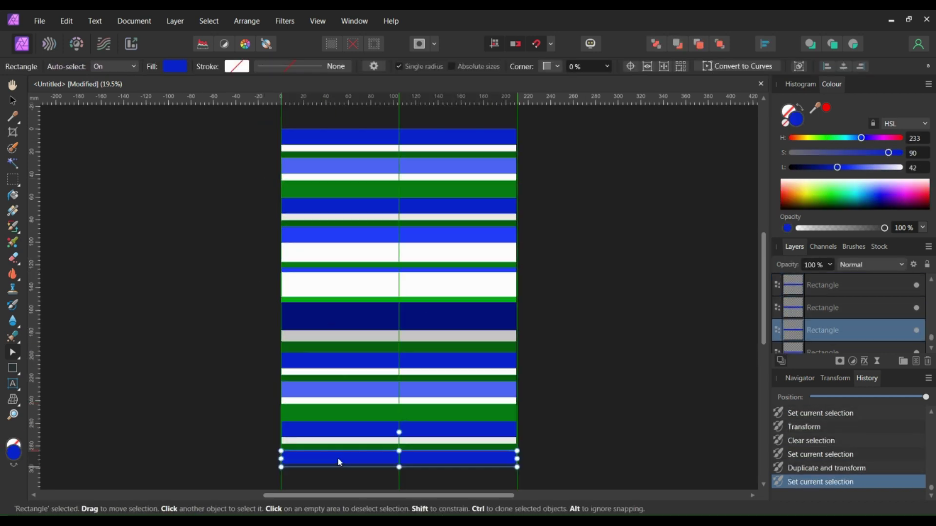
{"action": "left_click_drag", "start_coordinate": [398, 436], "coordinate": [398, 458]}
{"action": "left_click", "coordinate": [810, 167]}
{"action": "key", "text": "ctrl+d"}
{"action": "left_click_drag", "start_coordinate": [269, 119], "coordinate": [580, 496]}
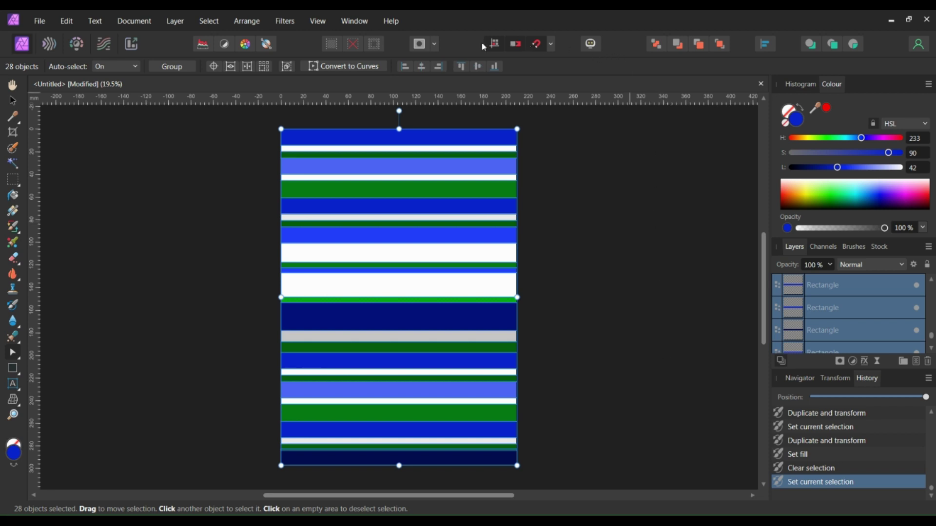
Step: Centre all the stripes horizontally on the page and group them
{"action": "left_click", "coordinate": [764, 46]}
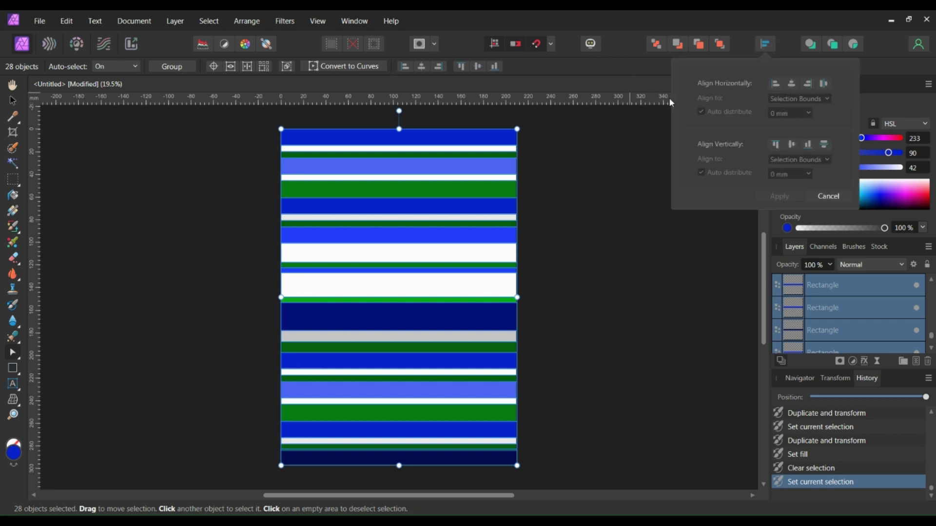
{"action": "left_click", "coordinate": [791, 83]}
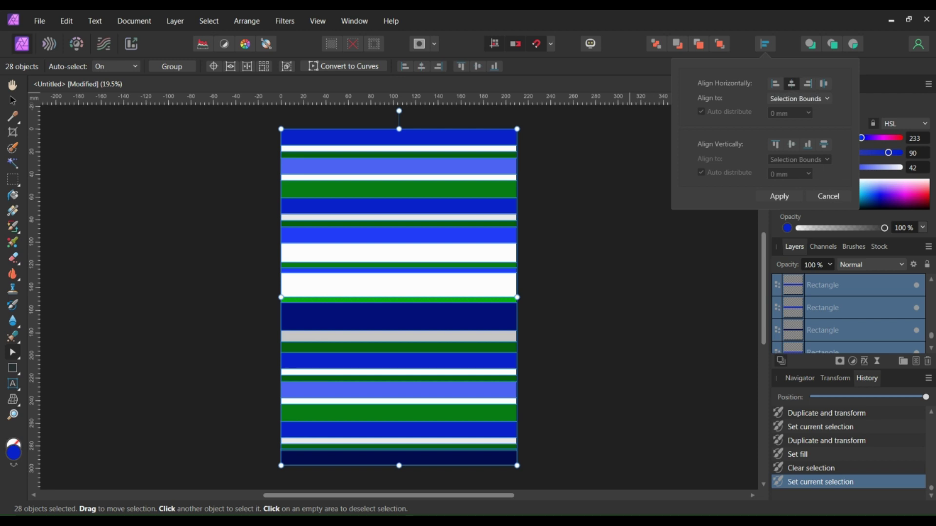
{"action": "left_click", "coordinate": [779, 196]}
{"action": "left_click", "coordinate": [609, 195]}
{"action": "left_click_drag", "start_coordinate": [263, 115], "coordinate": [556, 478]}
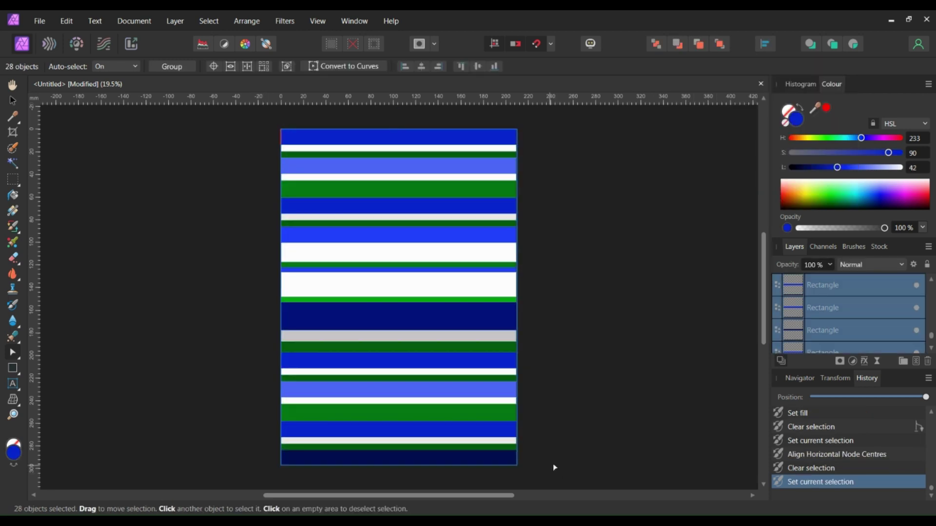
{"action": "key", "text": "ctrl+g"}
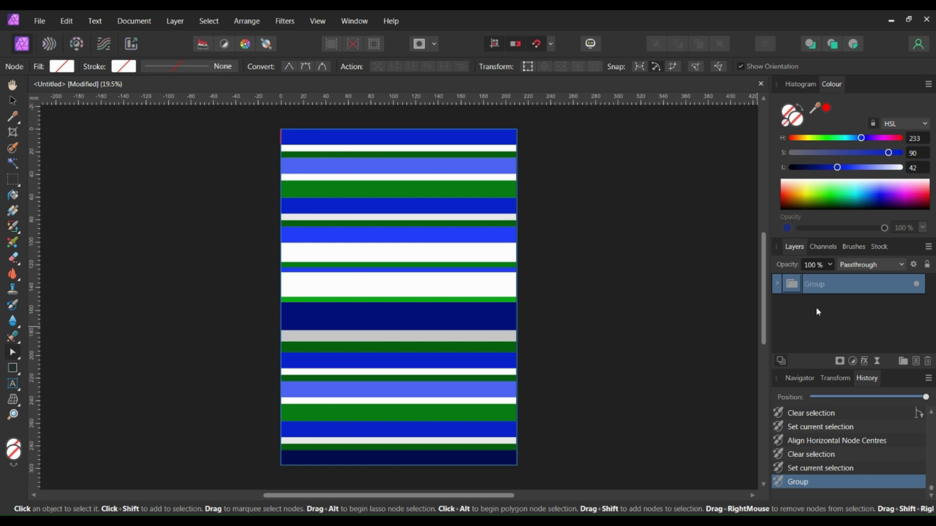
Step: Duplicate the stripe group, lock and hide the lower copy, and select the top group
{"action": "key", "text": "ctrl+j"}
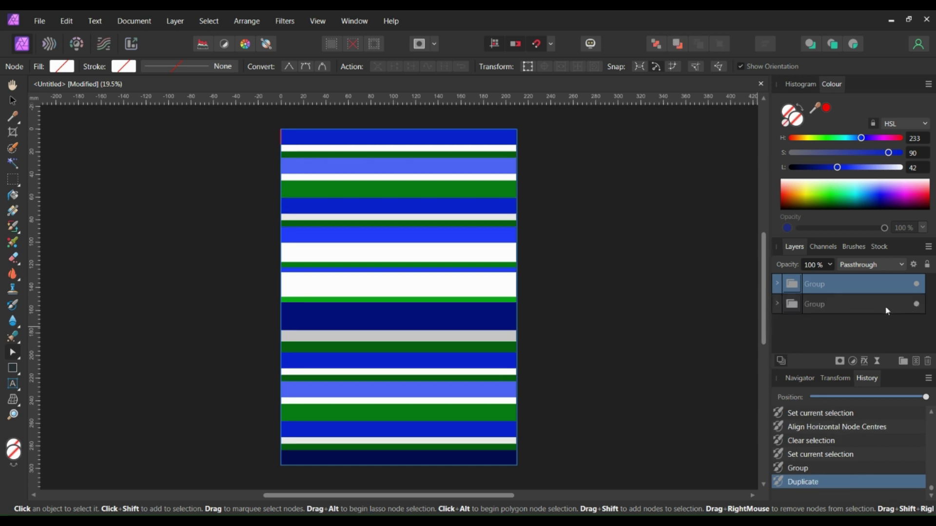
{"action": "left_click", "coordinate": [905, 305]}
{"action": "left_click", "coordinate": [916, 304]}
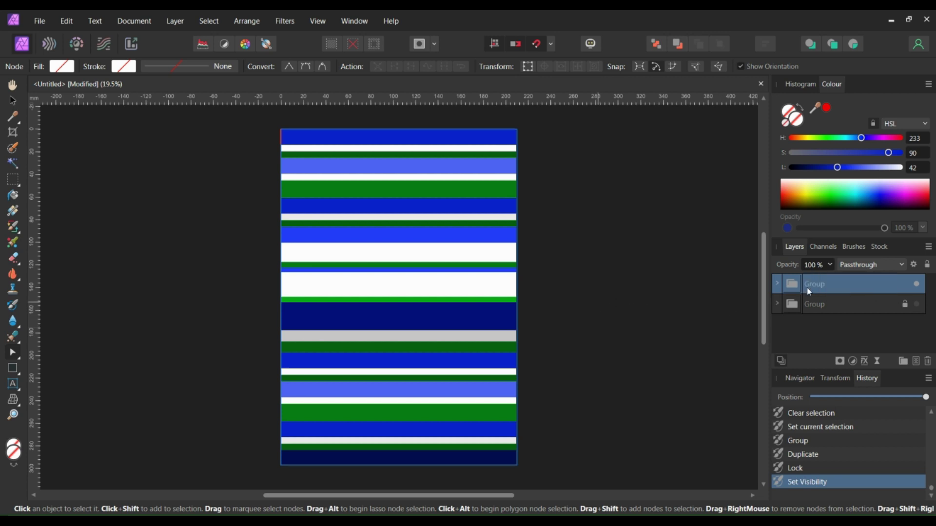
{"action": "key", "text": "ctrl+d"}
{"action": "left_click", "coordinate": [853, 287]}
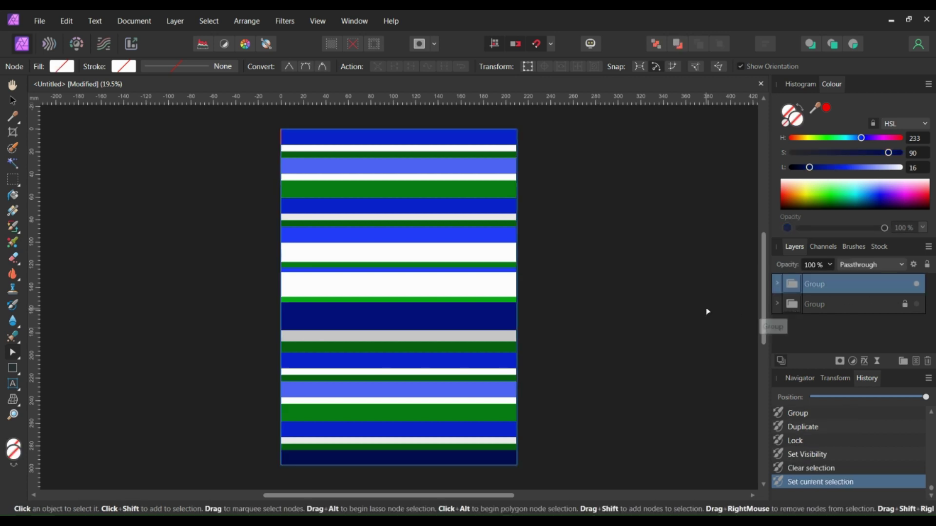
{"action": "right_click", "coordinate": [847, 285]}
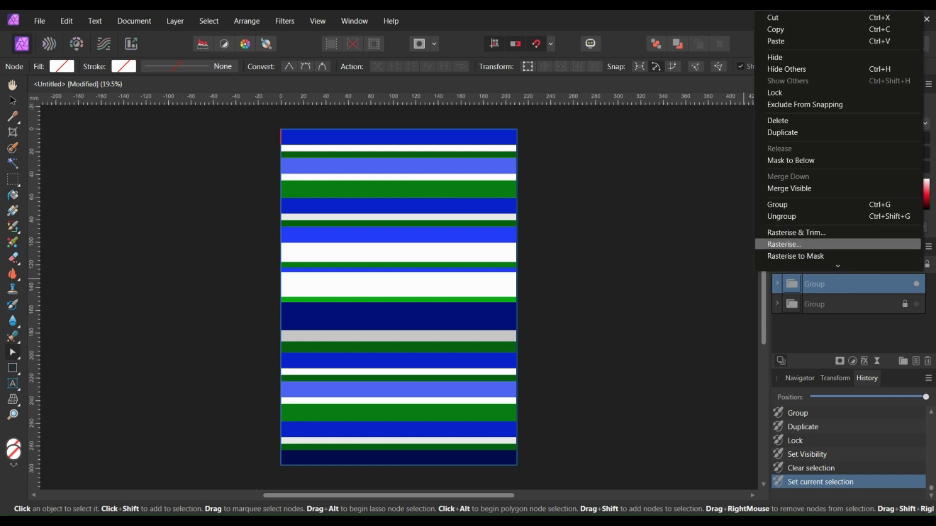
Step: Rasterise the top stripe group into a single Pixel layer
{"action": "left_click", "coordinate": [817, 241]}
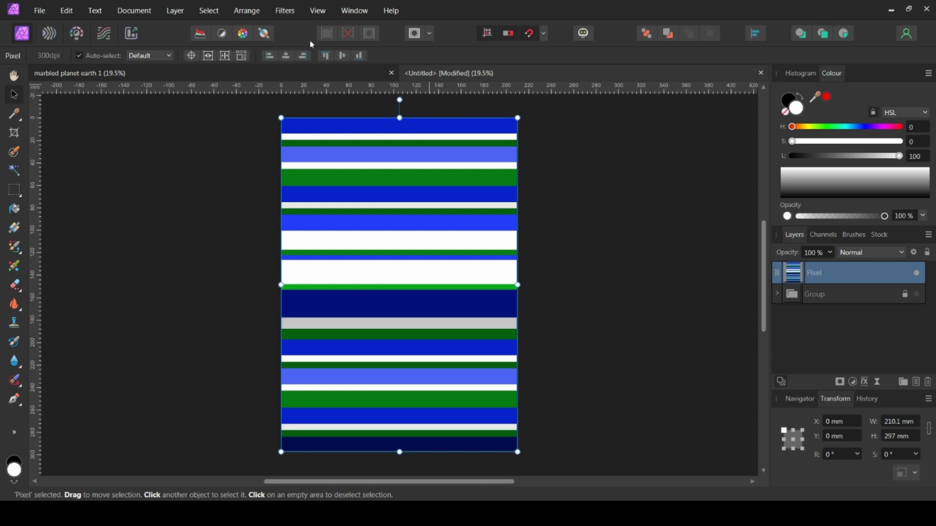
{"action": "left_click", "coordinate": [176, 11]}
Step: Apply a Twirl of 202.5° with 1024 px radius centred on the lower stripes
{"action": "left_click", "coordinate": [176, 10]}
{"action": "left_click", "coordinate": [284, 11]}
{"action": "mouse_move", "coordinate": [256, 45]}
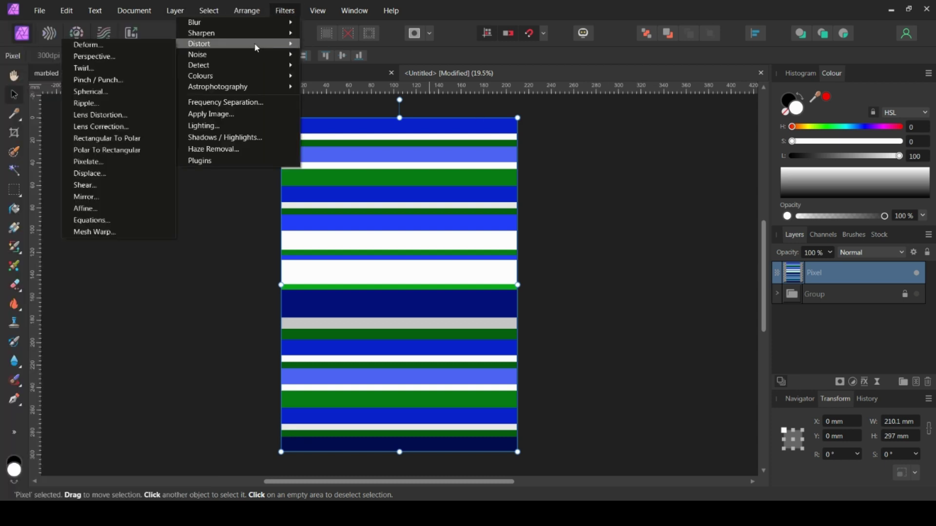
{"action": "left_click", "coordinate": [125, 70]}
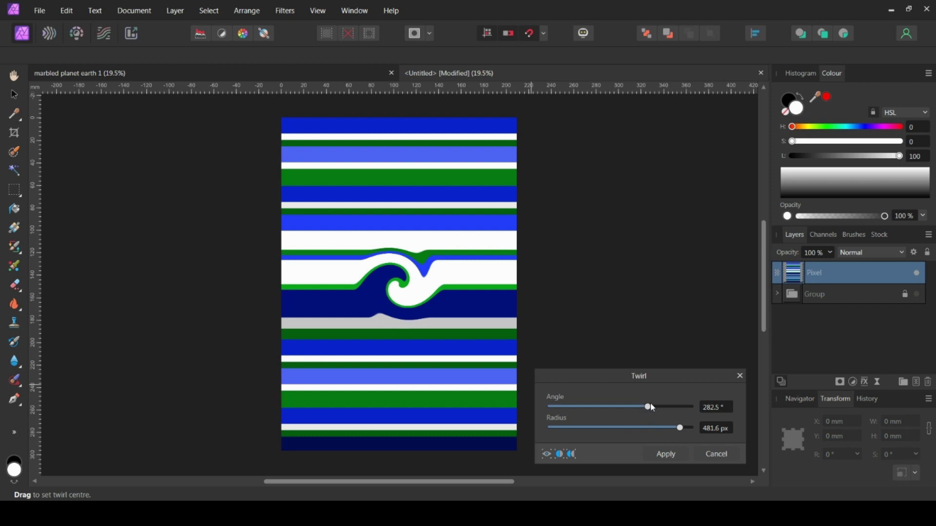
{"action": "left_click_drag", "start_coordinate": [650, 409], "coordinate": [702, 438]}
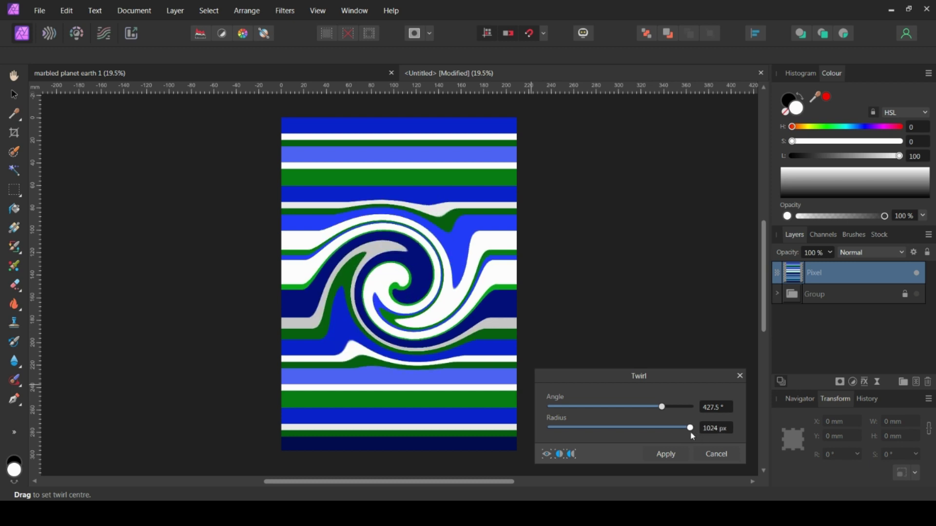
{"action": "mouse_move", "coordinate": [693, 436]}
{"action": "left_mouse_down"}
{"action": "mouse_move", "coordinate": [664, 431]}
{"action": "mouse_move", "coordinate": [709, 432]}
{"action": "left_mouse_up"}
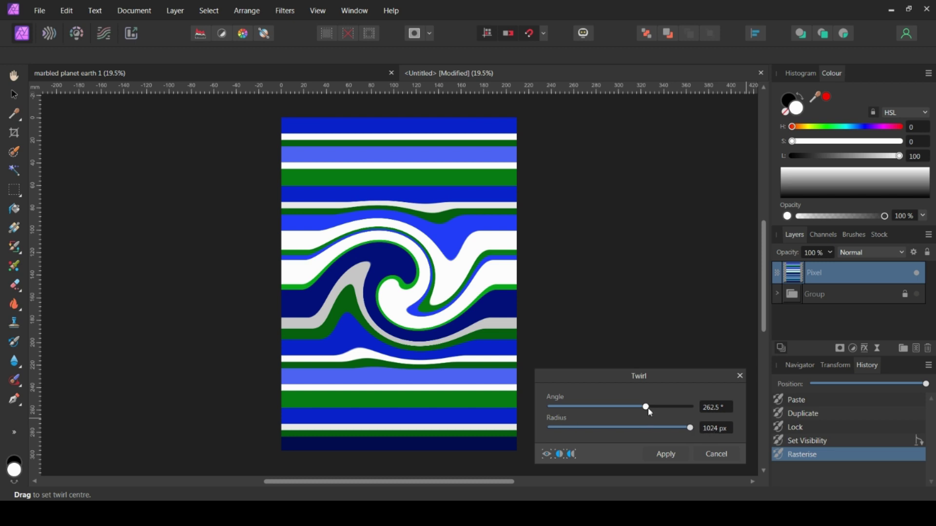
{"action": "left_click_drag", "start_coordinate": [647, 411], "coordinate": [643, 412]}
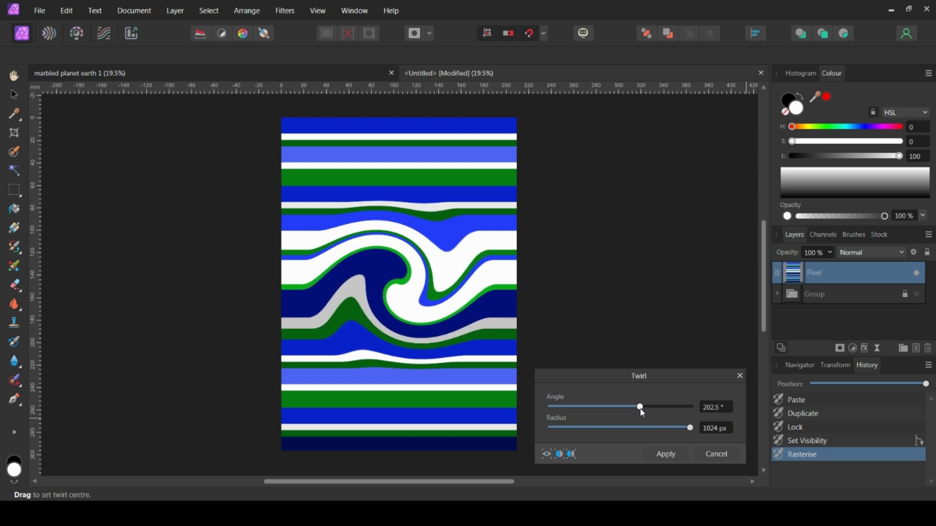
{"action": "left_click_drag", "start_coordinate": [397, 282], "coordinate": [393, 410]}
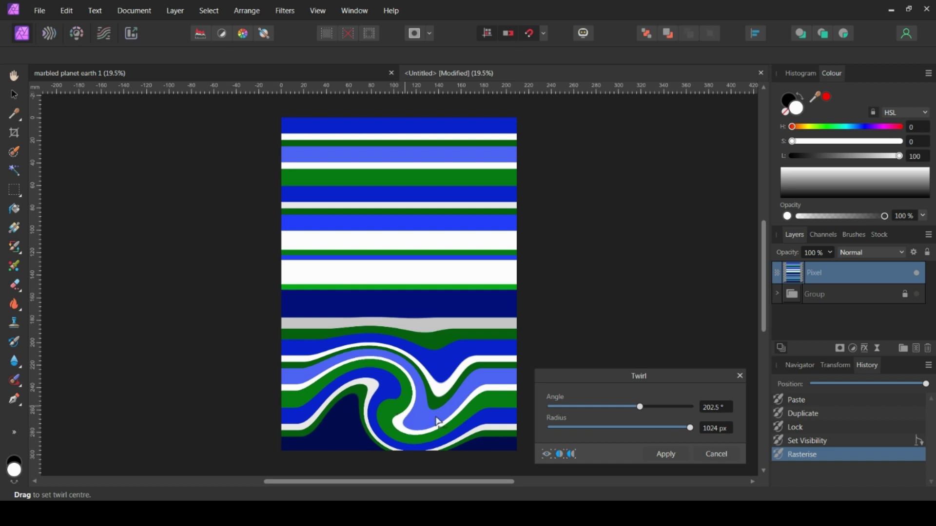
{"action": "left_click", "coordinate": [665, 454]}
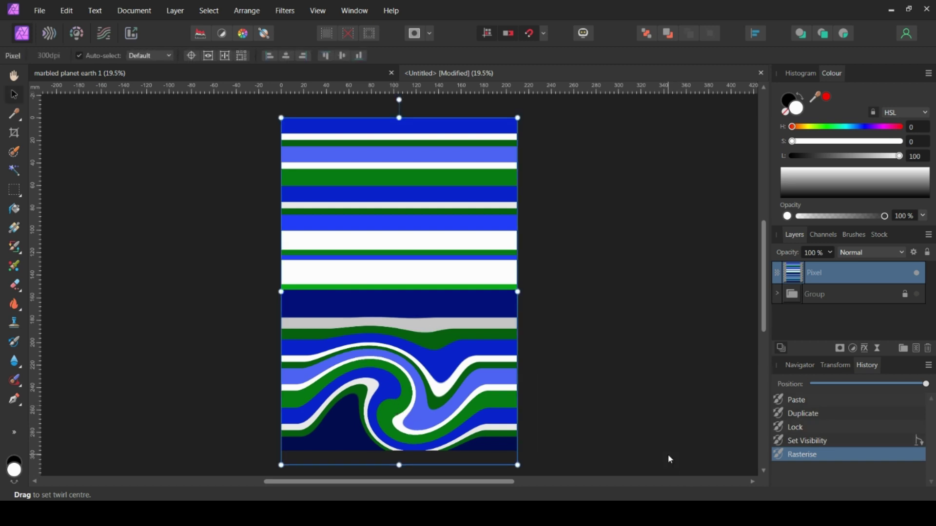
Step: Undo a repeated twirl, then apply a 352.5° Twirl centred in the upper-right stripes
{"action": "left_click", "coordinate": [285, 11]}
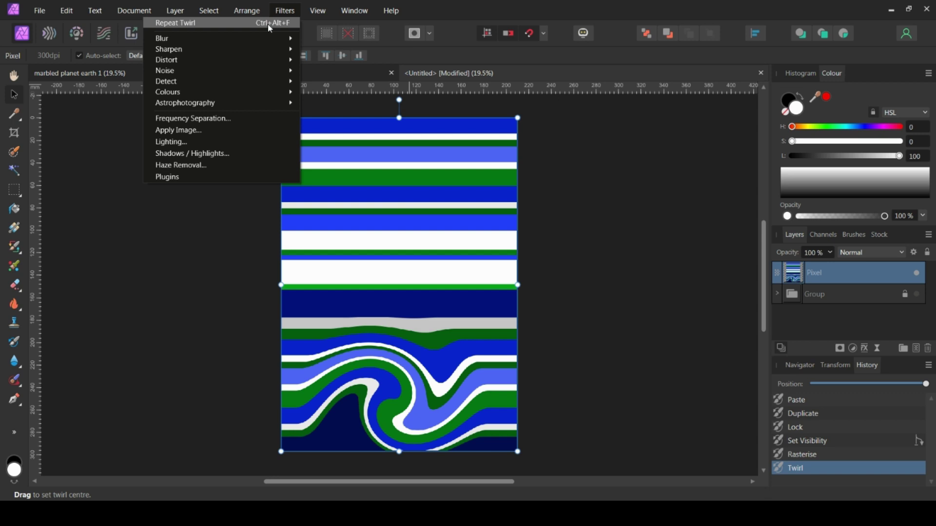
{"action": "left_click", "coordinate": [269, 24]}
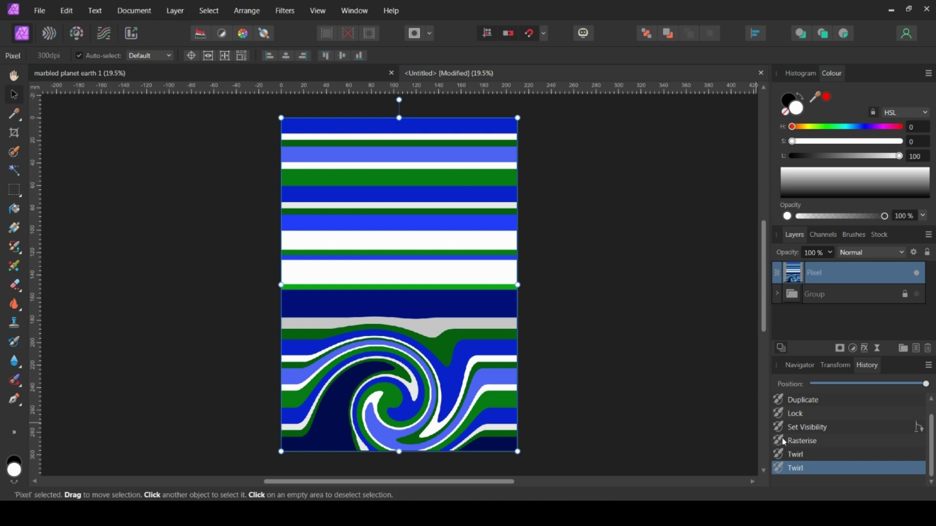
{"action": "left_click", "coordinate": [800, 460]}
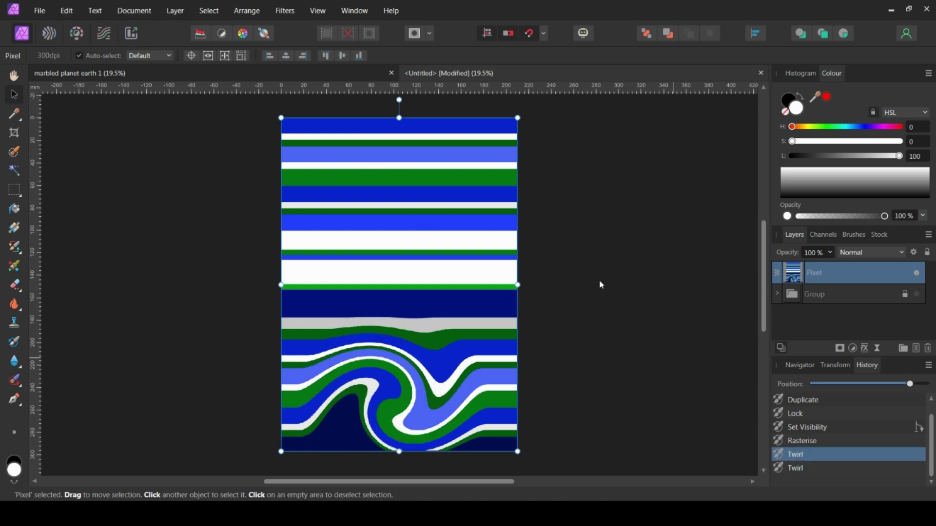
{"action": "left_click", "coordinate": [285, 14]}
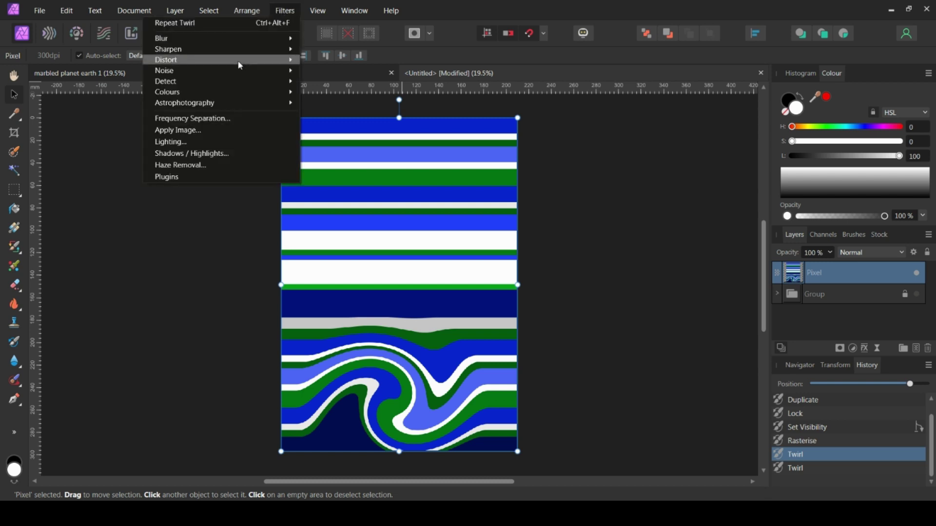
{"action": "mouse_move", "coordinate": [238, 65]}
{"action": "left_click", "coordinate": [63, 86]}
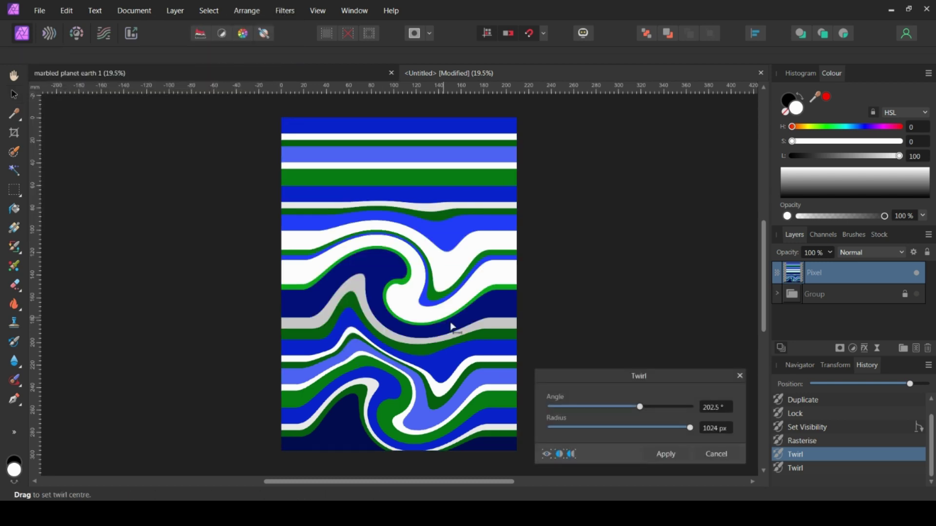
{"action": "left_click_drag", "start_coordinate": [398, 263], "coordinate": [498, 163]}
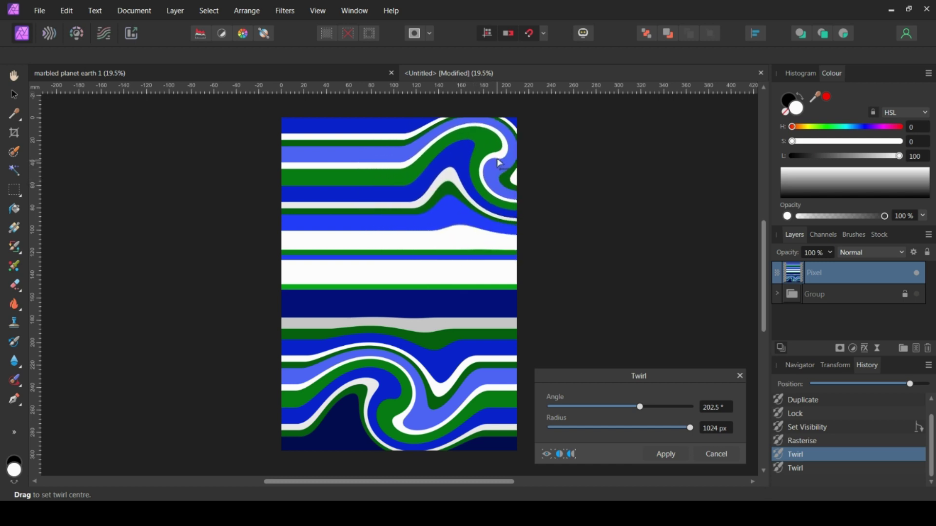
{"action": "left_click_drag", "start_coordinate": [641, 412], "coordinate": [657, 414]}
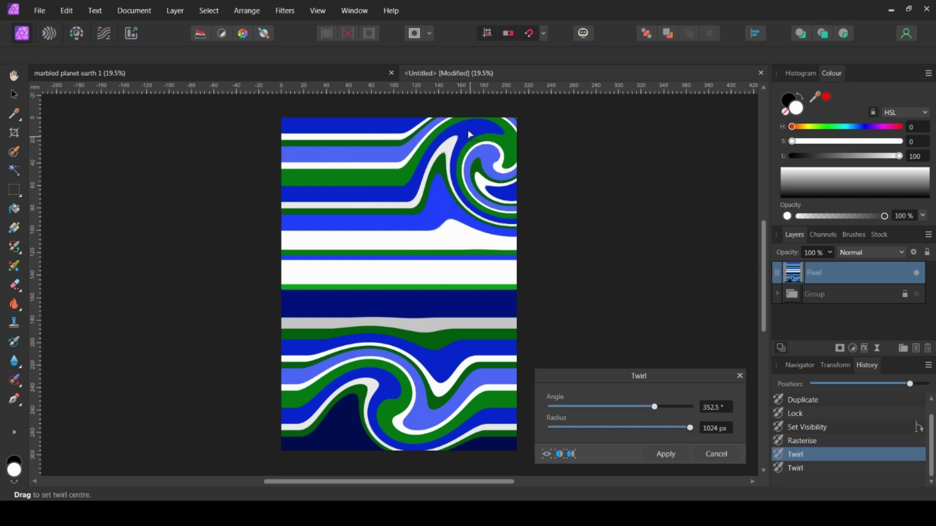
{"action": "left_click_drag", "start_coordinate": [469, 134], "coordinate": [474, 176]}
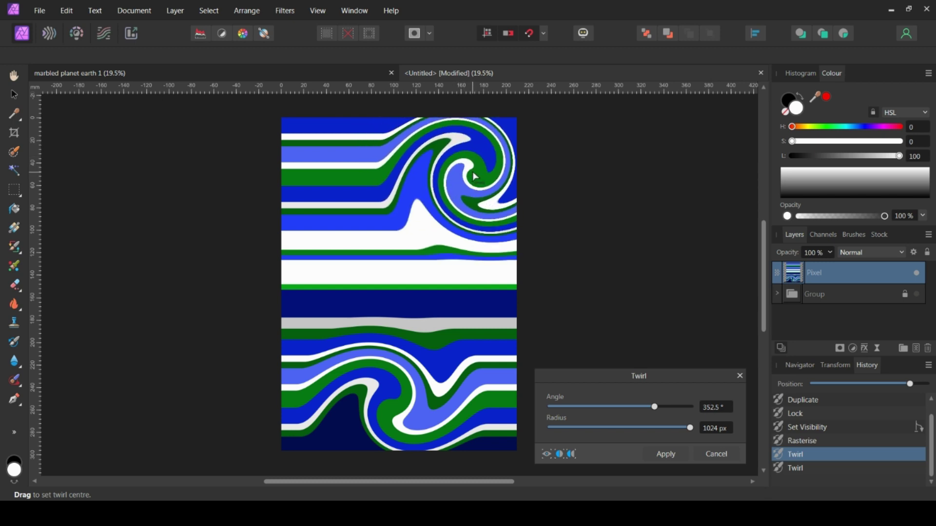
{"action": "left_click", "coordinate": [682, 458]}
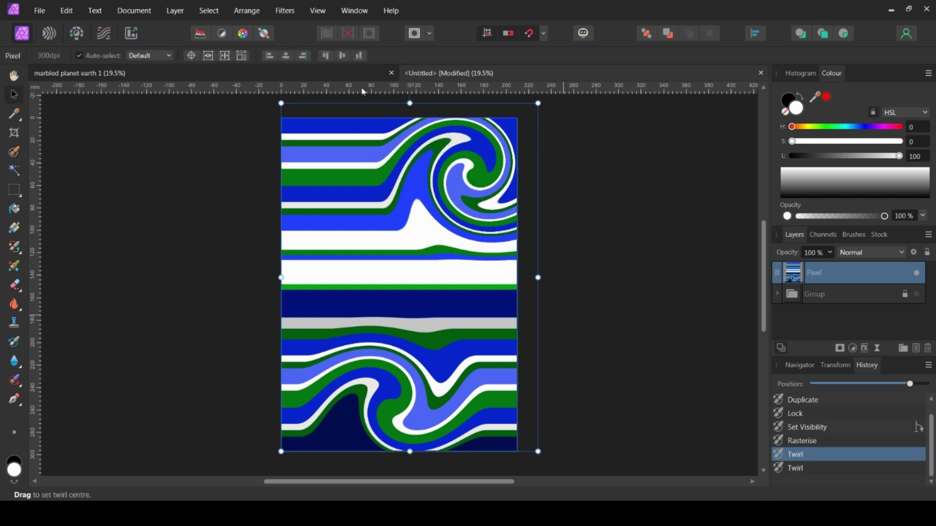
Step: Add a reversed Twirl, about -297.5° with 1024 px radius, centred at the left middle
{"action": "left_click", "coordinate": [286, 11]}
{"action": "mouse_move", "coordinate": [267, 60]}
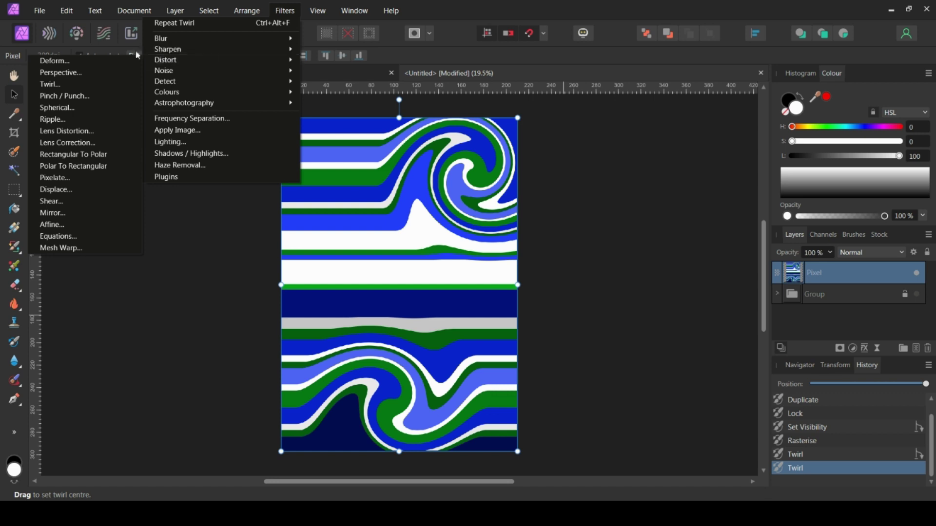
{"action": "left_click", "coordinate": [109, 82]}
{"action": "left_click_drag", "start_coordinate": [411, 275], "coordinate": [484, 327]}
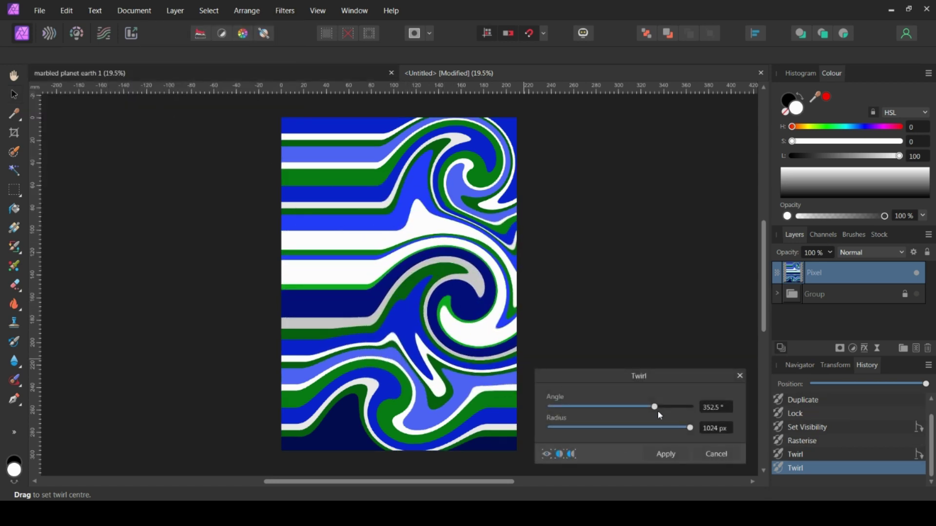
{"action": "left_click_drag", "start_coordinate": [658, 412], "coordinate": [583, 398]}
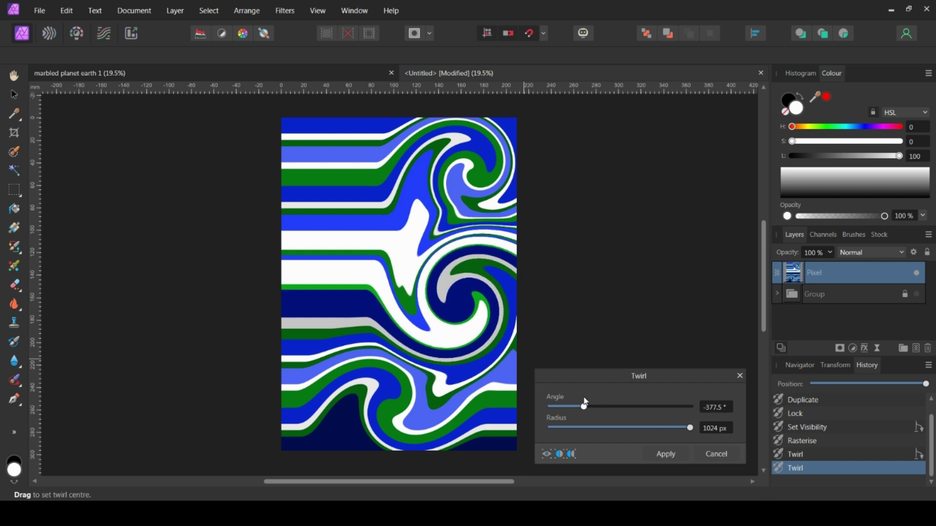
{"action": "left_click_drag", "start_coordinate": [453, 245], "coordinate": [363, 269]}
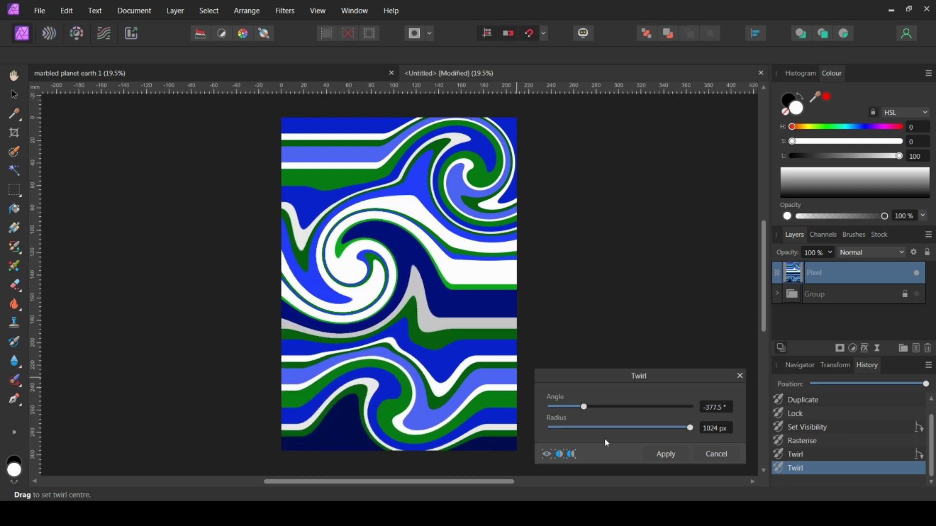
{"action": "mouse_move", "coordinate": [587, 408]}
{"action": "left_mouse_down"}
{"action": "mouse_move", "coordinate": [604, 411]}
{"action": "mouse_move", "coordinate": [595, 412]}
{"action": "left_mouse_up"}
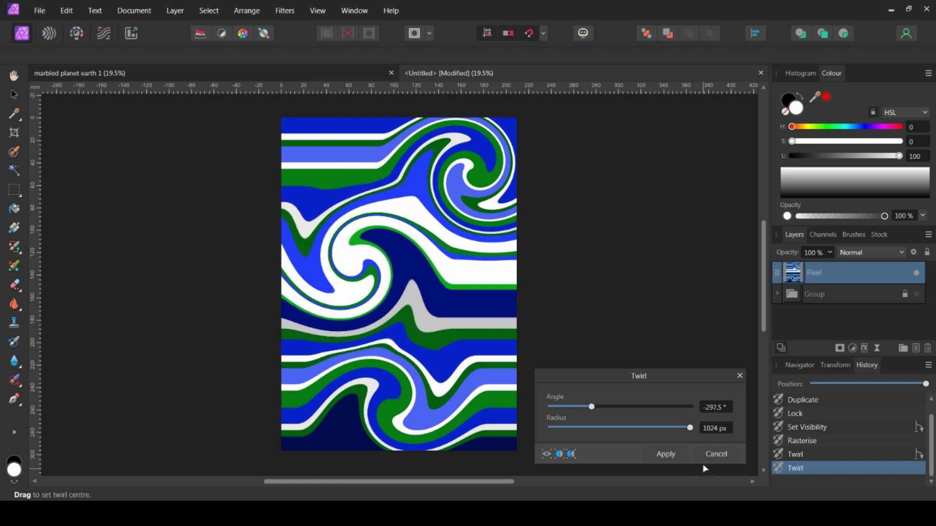
{"action": "mouse_move", "coordinate": [692, 432]}
{"action": "left_mouse_down"}
{"action": "mouse_move", "coordinate": [675, 430]}
{"action": "mouse_move", "coordinate": [697, 427]}
{"action": "left_mouse_up"}
Step: Confirm the mid-page twirl and apply a -262.5° Twirl centred left of middle
{"action": "key", "text": "Return"}
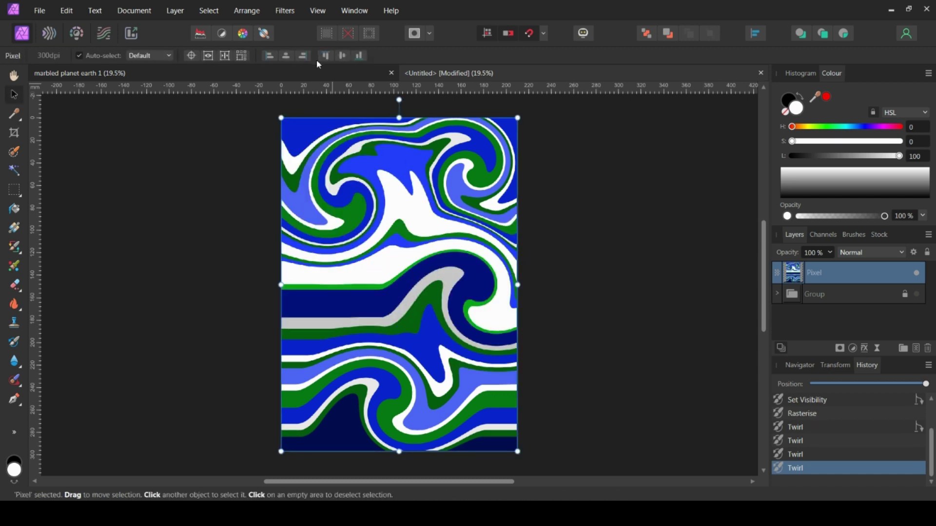
{"action": "left_click", "coordinate": [284, 10]}
{"action": "mouse_move", "coordinate": [201, 63]}
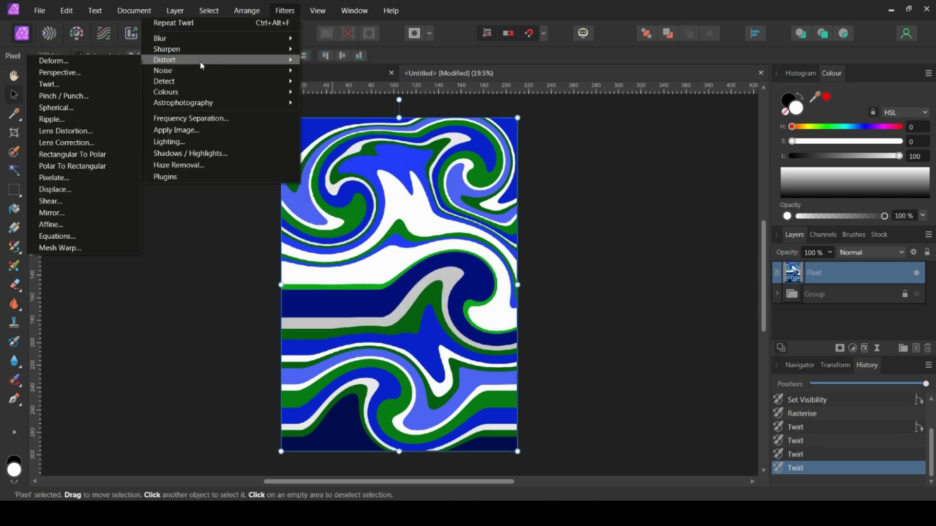
{"action": "left_click", "coordinate": [91, 91]}
{"action": "left_click_drag", "start_coordinate": [438, 331], "coordinate": [395, 362]}
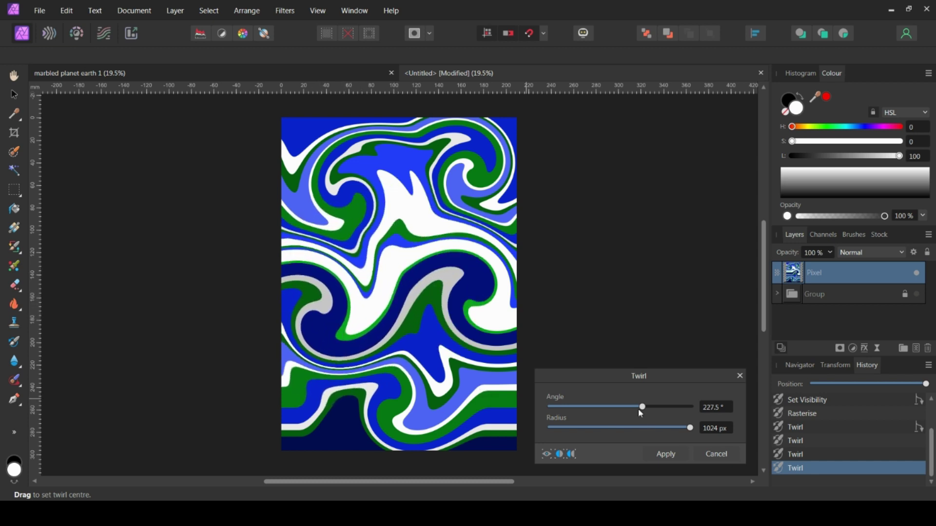
{"action": "left_click_drag", "start_coordinate": [641, 407], "coordinate": [594, 407]}
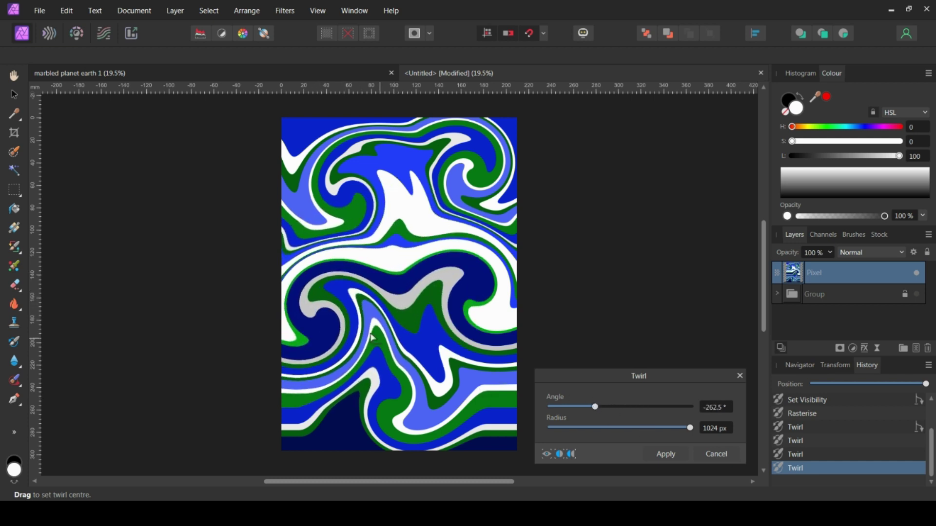
{"action": "left_click_drag", "start_coordinate": [373, 337], "coordinate": [359, 323]}
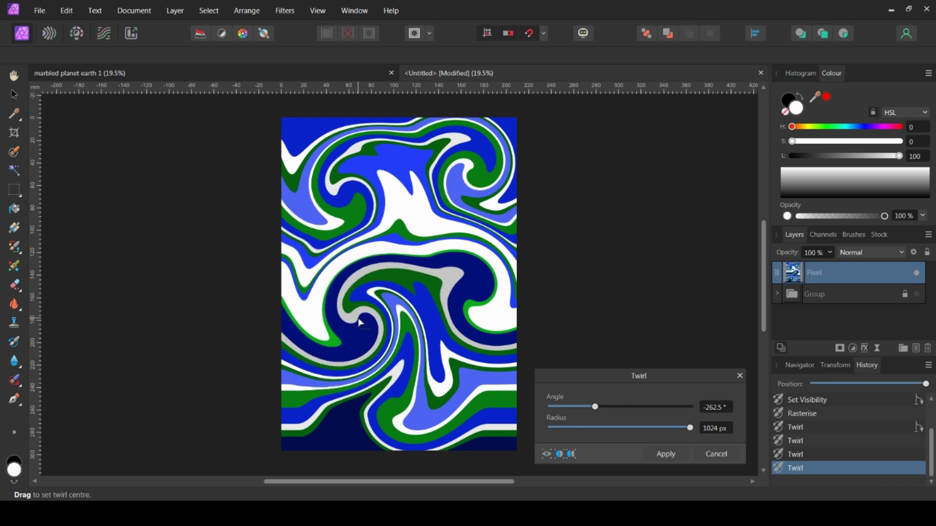
{"action": "left_click", "coordinate": [665, 453]}
Step: Apply two more Twirls: one at the left edge and a 282.5° one in the lower left
{"action": "left_click", "coordinate": [285, 10]}
{"action": "left_click", "coordinate": [307, 150]}
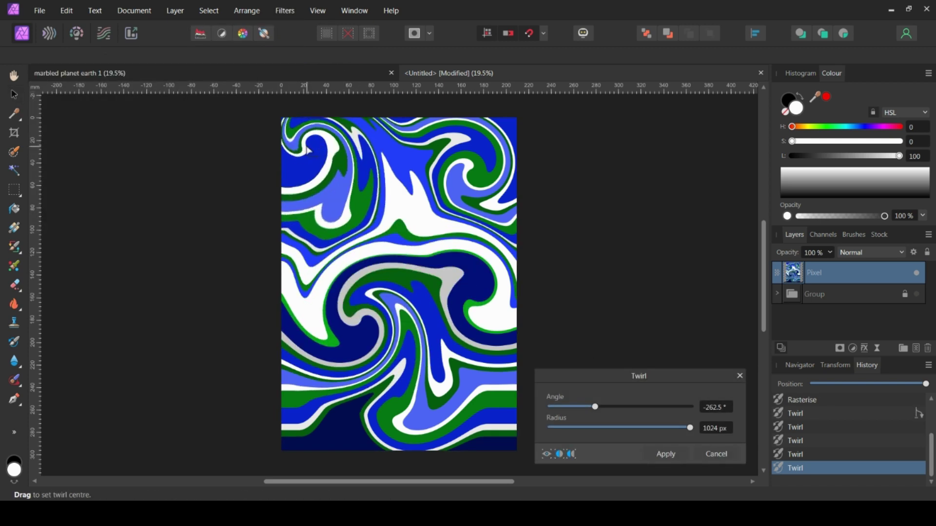
{"action": "left_click_drag", "start_coordinate": [307, 150], "coordinate": [283, 158]}
{"action": "left_click", "coordinate": [666, 453]}
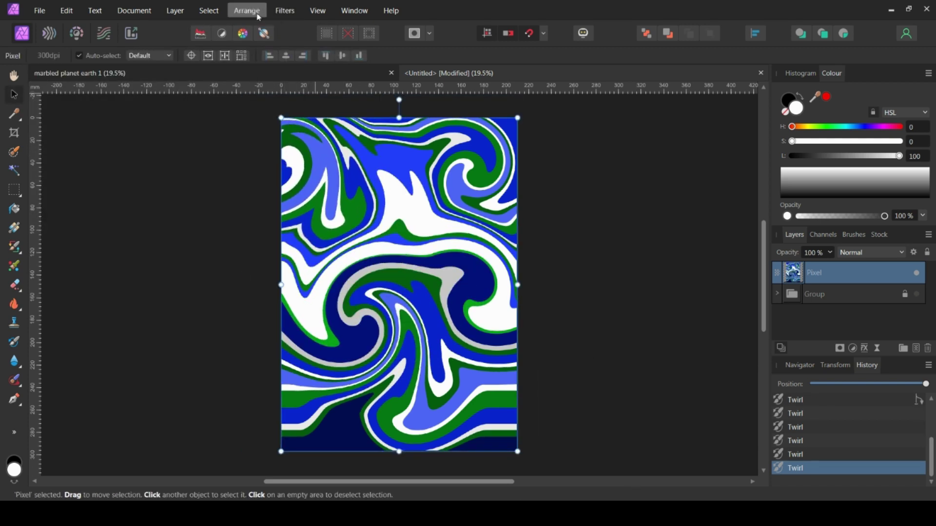
{"action": "left_click", "coordinate": [285, 10]}
{"action": "left_click", "coordinate": [98, 83]}
{"action": "left_click_drag", "start_coordinate": [612, 409], "coordinate": [647, 407]}
{"action": "left_click_drag", "start_coordinate": [371, 380], "coordinate": [307, 456]}
{"action": "key", "text": "Return"}
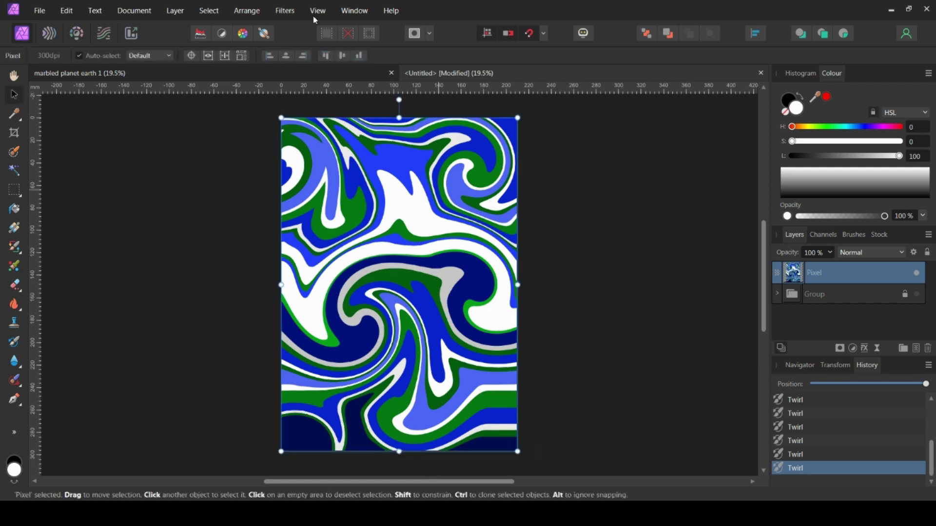
Step: Apply a -207.5° Twirl centred at the bottom left of the page
{"action": "left_click", "coordinate": [285, 10]}
{"action": "left_click", "coordinate": [332, 142]}
{"action": "left_click_drag", "start_coordinate": [648, 406], "coordinate": [600, 406]}
{"action": "left_click_drag", "start_coordinate": [461, 428], "coordinate": [370, 469]}
{"action": "left_click", "coordinate": [665, 454]}
Step: Apply a 147.5° Twirl centred in the upper part of the stripes
{"action": "left_click", "coordinate": [284, 10]}
{"action": "mouse_move", "coordinate": [261, 61]}
{"action": "left_click", "coordinate": [53, 83]}
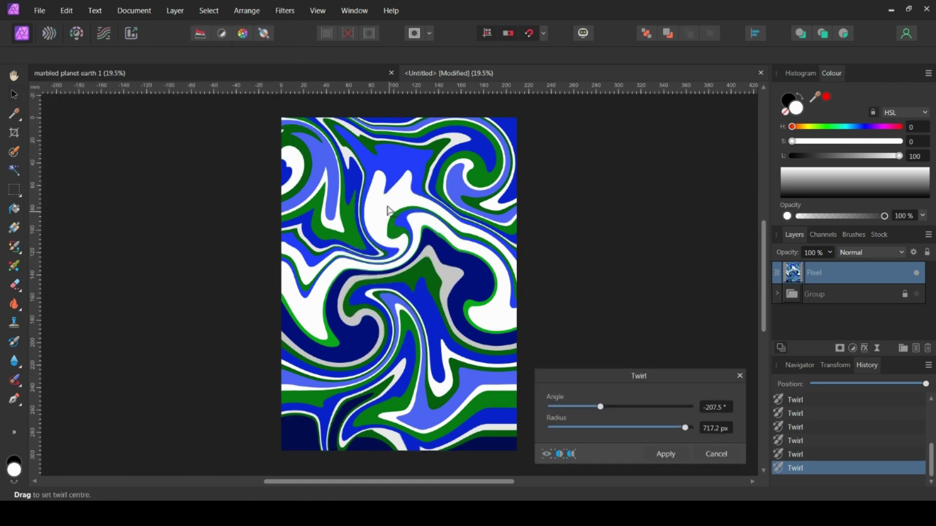
{"action": "left_click_drag", "start_coordinate": [600, 406], "coordinate": [650, 406]}
{"action": "left_click_drag", "start_coordinate": [424, 209], "coordinate": [454, 238]}
{"action": "left_click", "coordinate": [665, 454]}
{"action": "left_click", "coordinate": [285, 10]}
Step: Cancel an unused Perspective filter, then twirl the lower-left stripes at a 237.5° angle
{"action": "mouse_move", "coordinate": [195, 58]}
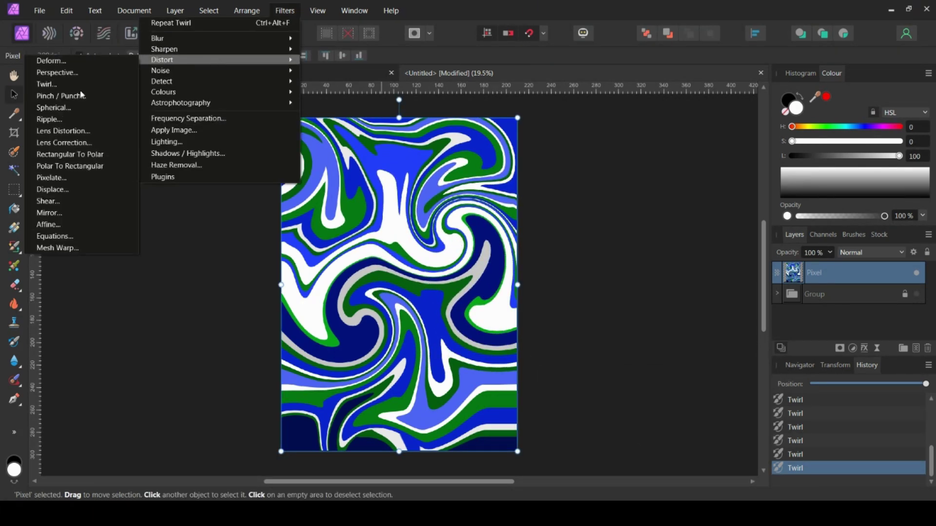
{"action": "left_click", "coordinate": [64, 71]}
{"action": "key", "text": "Escape"}
{"action": "left_click", "coordinate": [285, 11]}
{"action": "mouse_move", "coordinate": [236, 65]}
{"action": "left_click", "coordinate": [56, 85]}
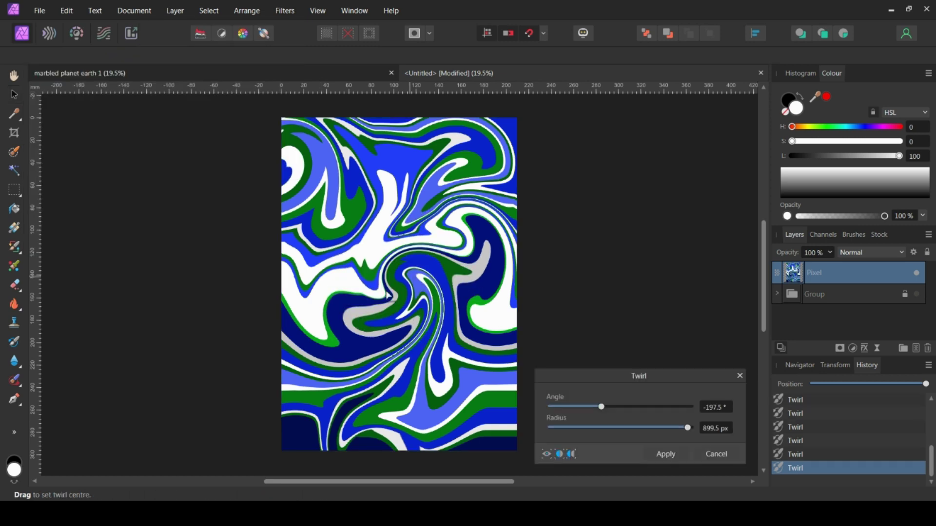
{"action": "left_click_drag", "start_coordinate": [400, 253], "coordinate": [339, 394]}
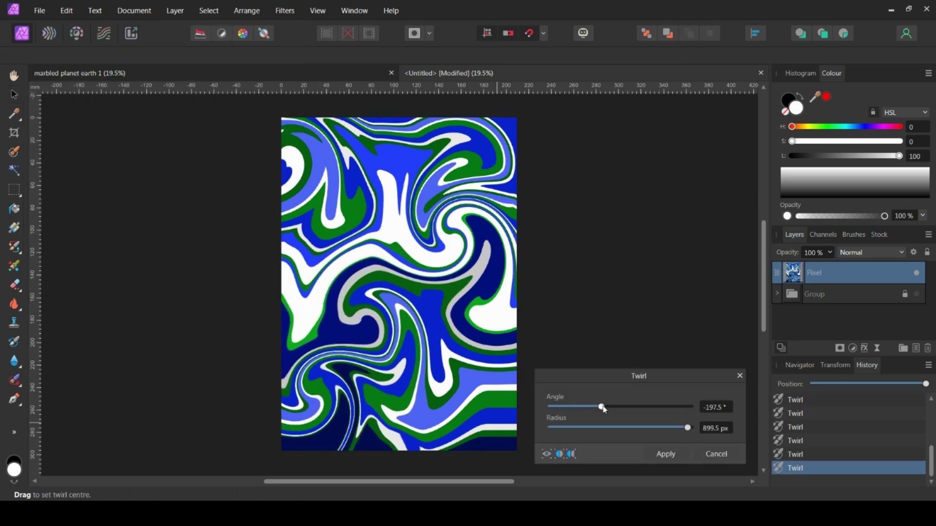
{"action": "left_click_drag", "start_coordinate": [601, 407], "coordinate": [645, 405]}
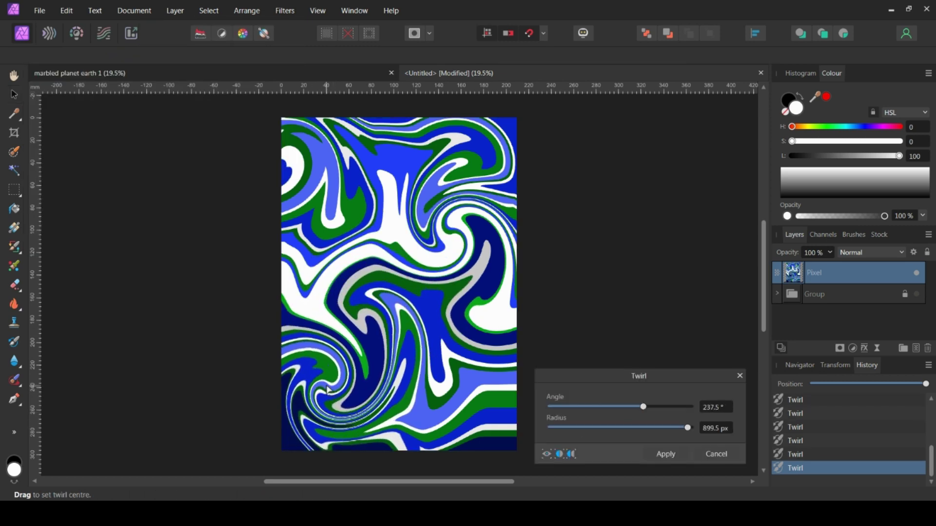
{"action": "key", "text": "Return"}
Step: Apply another Twirl with a smaller radius and lower angle, centred a little lower
{"action": "left_click", "coordinate": [271, 14]}
{"action": "mouse_move", "coordinate": [236, 65]}
{"action": "left_click", "coordinate": [56, 85]}
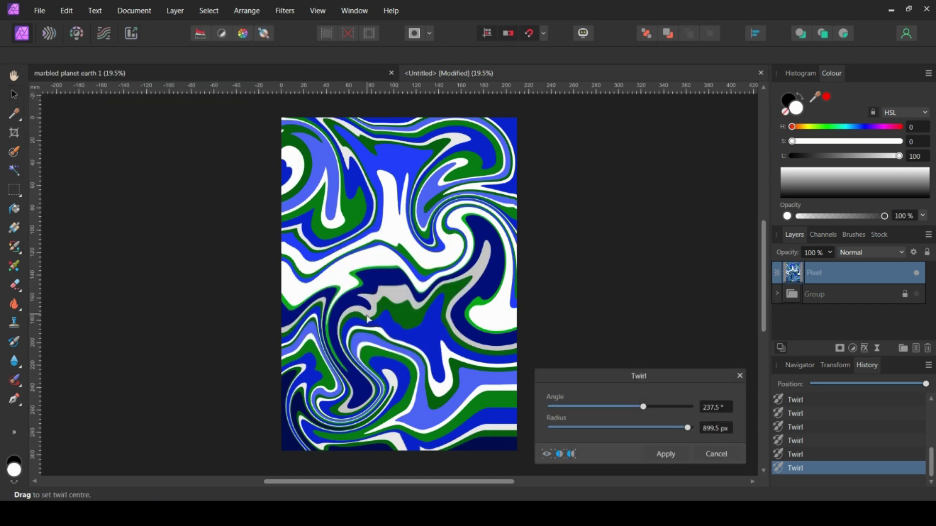
{"action": "left_click", "coordinate": [388, 350]}
{"action": "left_click_drag", "start_coordinate": [687, 429], "coordinate": [676, 429]}
{"action": "left_click_drag", "start_coordinate": [643, 407], "coordinate": [638, 409]}
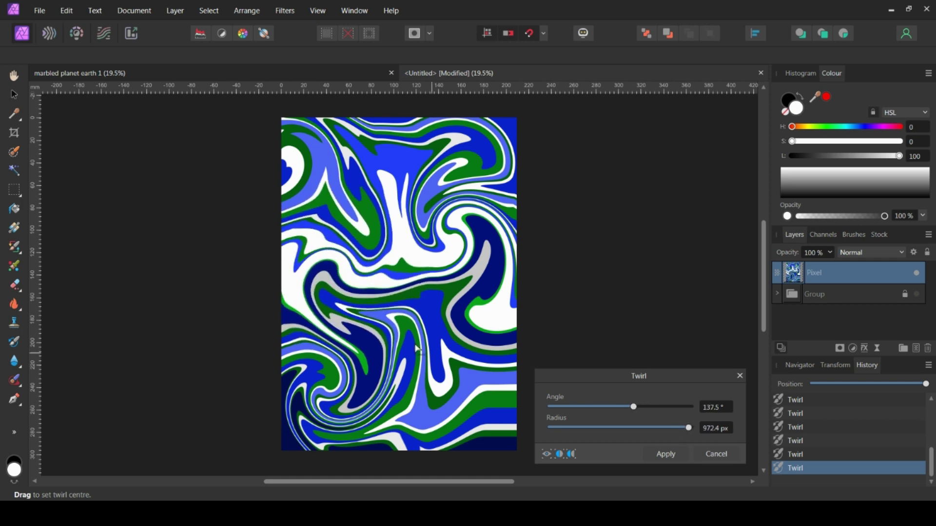
{"action": "left_click_drag", "start_coordinate": [328, 222], "coordinate": [324, 176]}
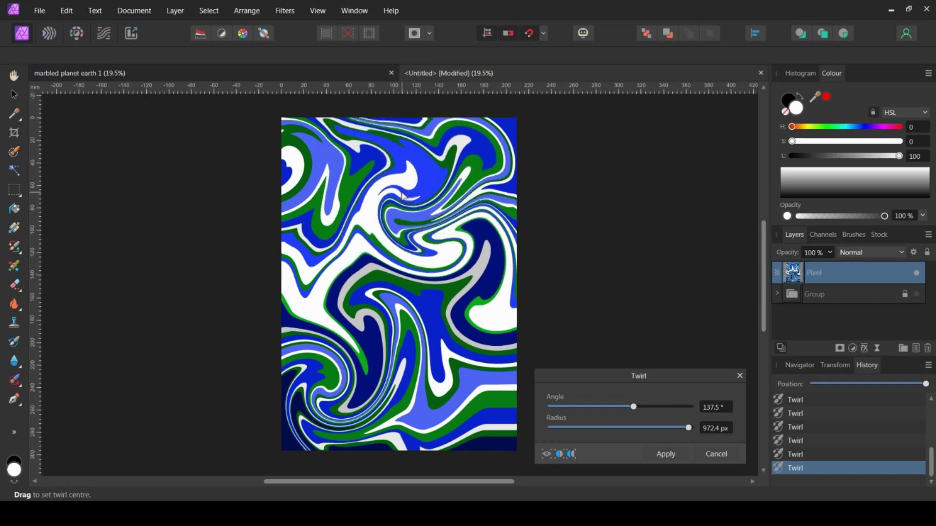
{"action": "left_click", "coordinate": [664, 461]}
Step: Add a further Twirl with its centre moved upward into the middle
{"action": "left_click", "coordinate": [284, 10]}
{"action": "mouse_move", "coordinate": [156, 57]}
{"action": "left_click", "coordinate": [53, 81]}
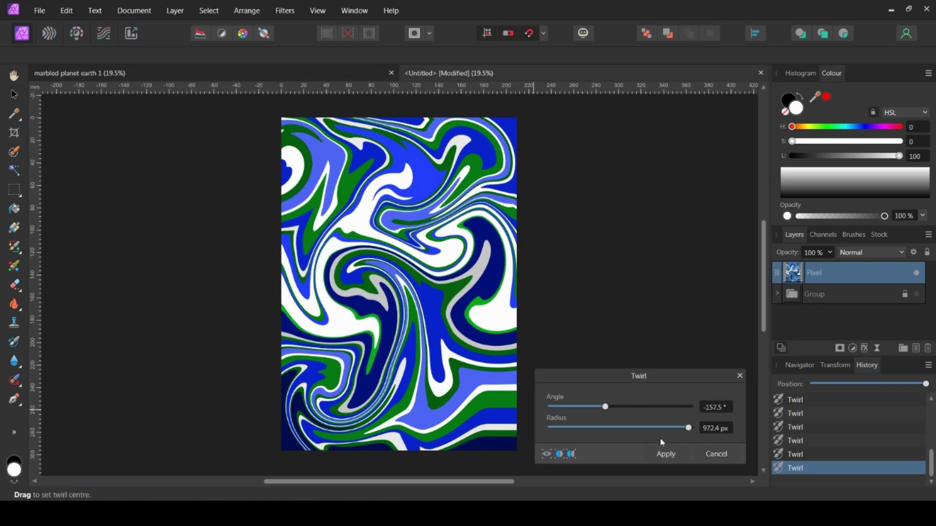
{"action": "left_click_drag", "start_coordinate": [313, 272], "coordinate": [341, 219]}
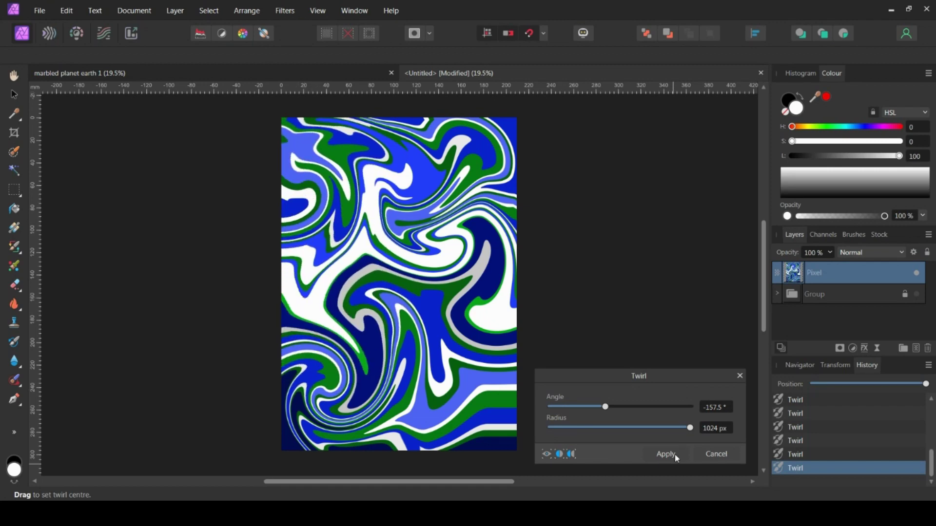
{"action": "left_click", "coordinate": [672, 454]}
Step: Apply one more Twirl at 327.5° with a 474.3 px radius
{"action": "left_click", "coordinate": [288, 13]}
{"action": "mouse_move", "coordinate": [166, 59]}
{"action": "left_click", "coordinate": [42, 86]}
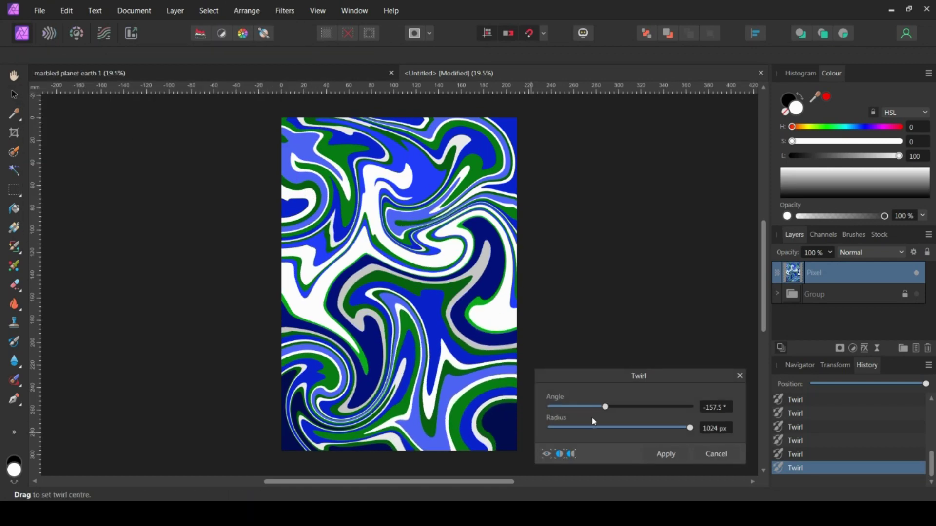
{"action": "left_click_drag", "start_coordinate": [606, 406], "coordinate": [655, 408]}
{"action": "left_click_drag", "start_coordinate": [476, 409], "coordinate": [458, 427]}
{"action": "key", "text": "Return"}
Step: Twirl the lower-right corner at a -197.5° angle
{"action": "left_click", "coordinate": [285, 10]}
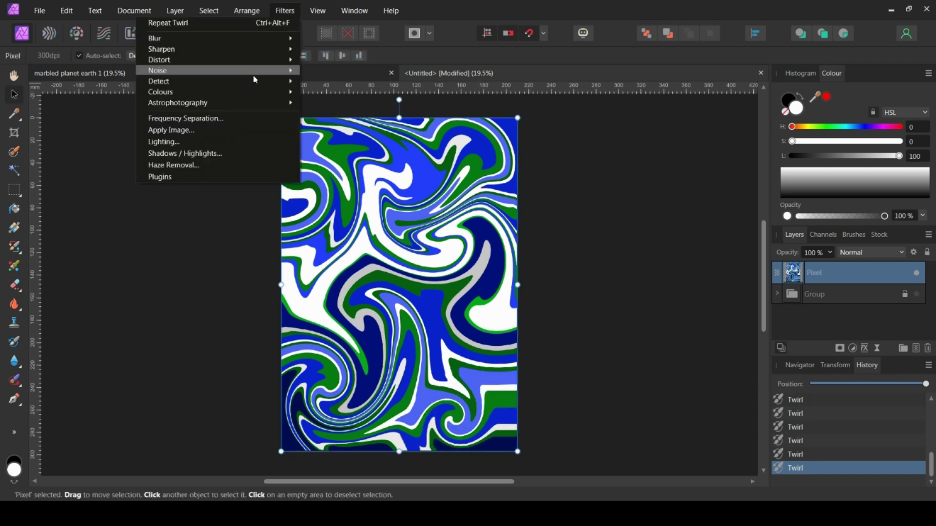
{"action": "mouse_move", "coordinate": [166, 58]}
{"action": "left_click", "coordinate": [42, 86]}
{"action": "left_click_drag", "start_coordinate": [652, 407], "coordinate": [602, 406]}
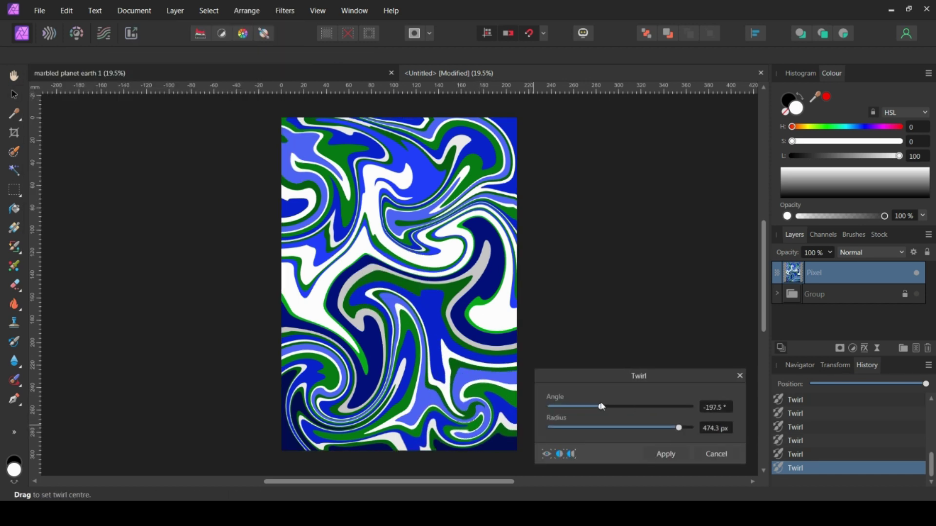
{"action": "left_click_drag", "start_coordinate": [486, 420], "coordinate": [484, 429]}
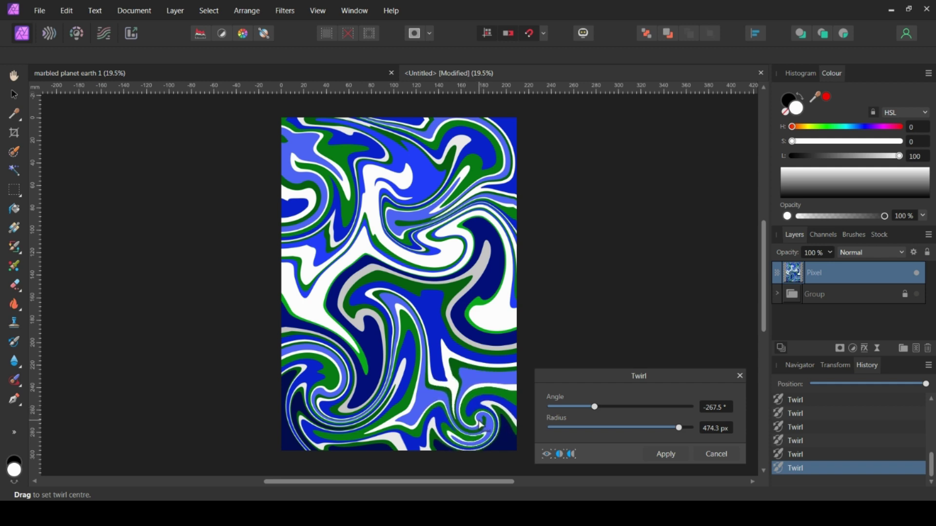
{"action": "left_click", "coordinate": [676, 454]}
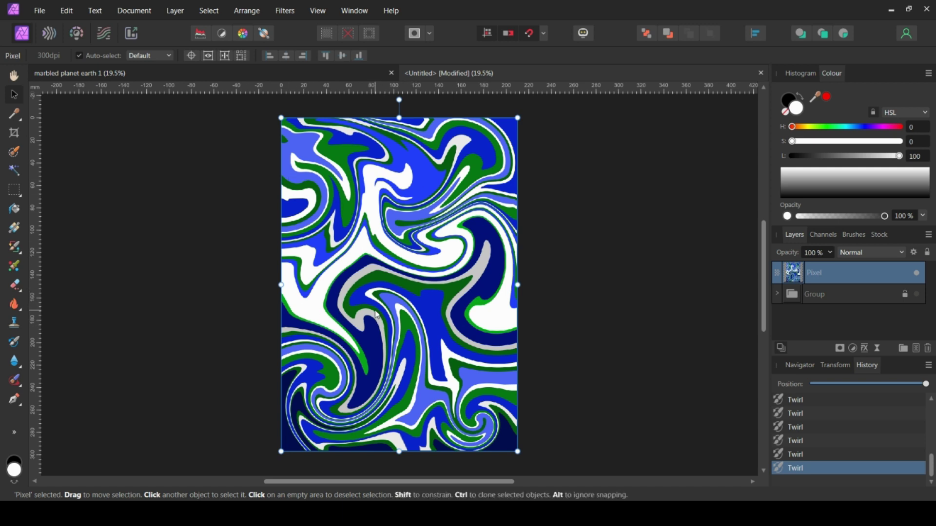
Step: Reapply the Twirl with Ctrl+Alt+F, centred on the left side of the page
{"action": "key", "text": "ctrl+alt+f"}
{"action": "left_click_drag", "start_coordinate": [321, 271], "coordinate": [316, 296]}
{"action": "left_click_drag", "start_coordinate": [299, 248], "coordinate": [325, 332]}
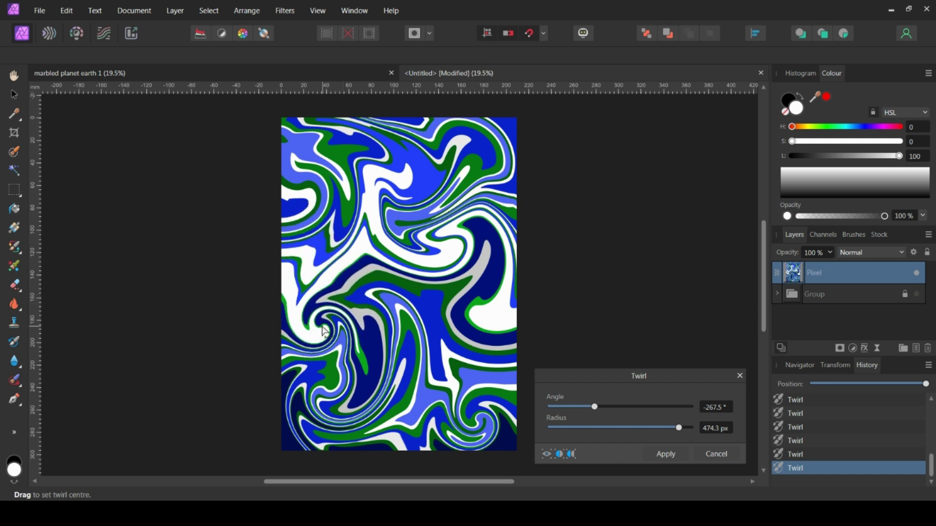
{"action": "left_click", "coordinate": [667, 455]}
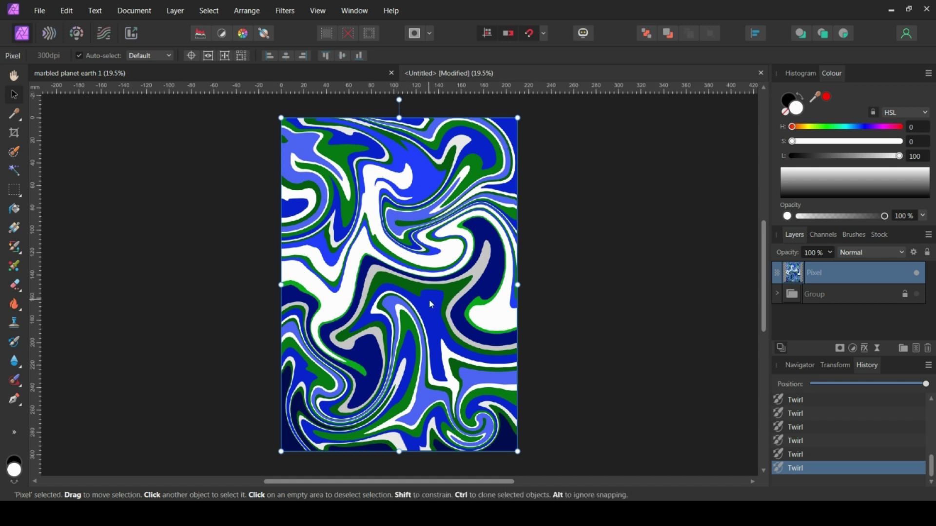
Step: Twirl the central stripes at 137.5° with an 826.6 px radius
{"action": "left_click", "coordinate": [297, 14]}
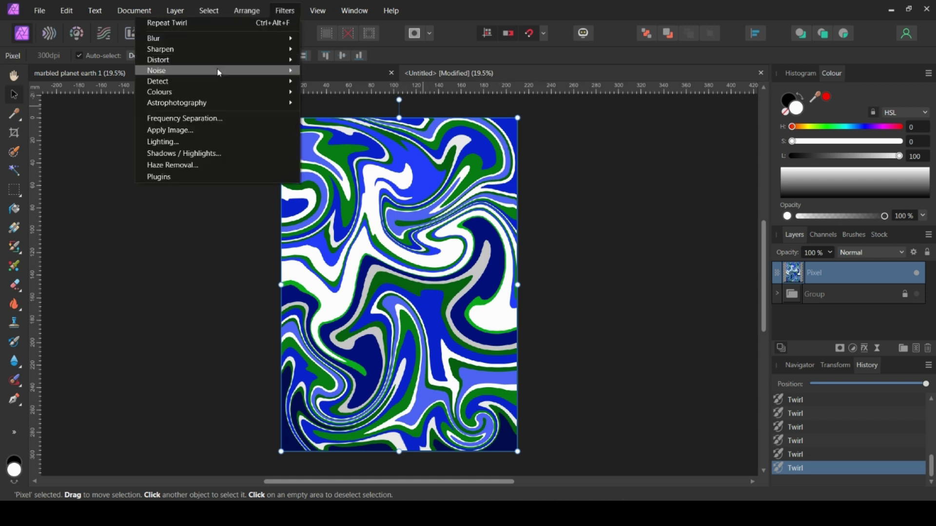
{"action": "mouse_move", "coordinate": [215, 64]}
{"action": "left_click", "coordinate": [67, 85]}
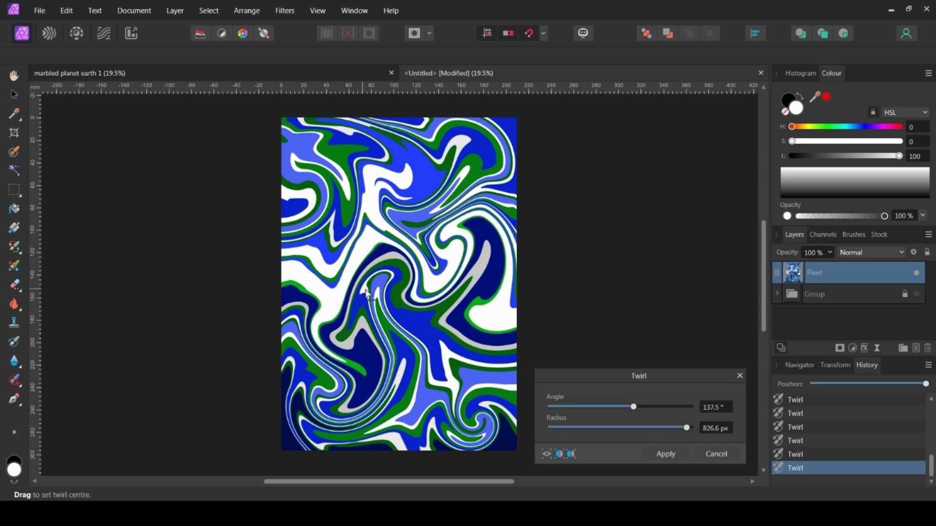
{"action": "mouse_move", "coordinate": [390, 277]}
{"action": "left_mouse_down"}
{"action": "mouse_move", "coordinate": [354, 240]}
{"action": "mouse_move", "coordinate": [397, 209]}
{"action": "mouse_move", "coordinate": [418, 241]}
{"action": "mouse_move", "coordinate": [400, 287]}
{"action": "left_mouse_up"}
{"action": "key", "text": "Return"}
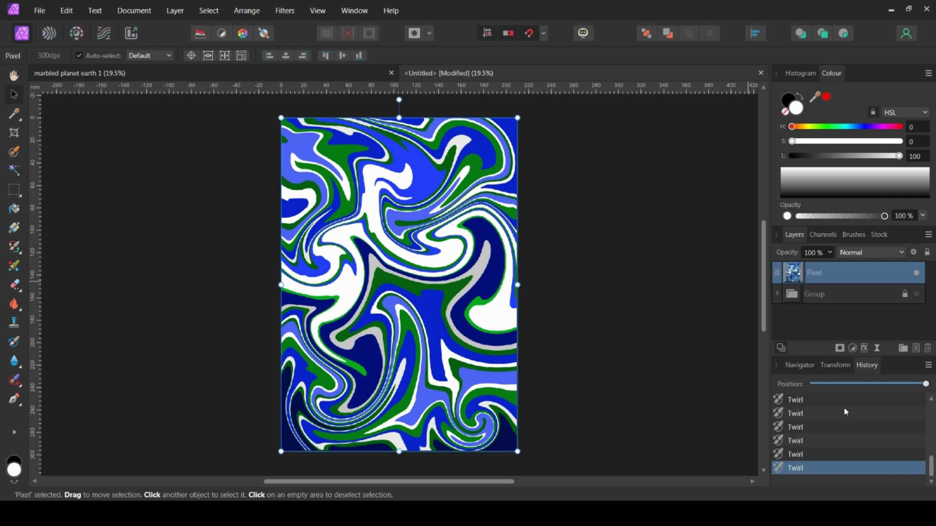
Step: Toggle the marbled layer to compare it with the stripes, hide the striped Group, and show the adjustments list
{"action": "left_click", "coordinate": [835, 365]}
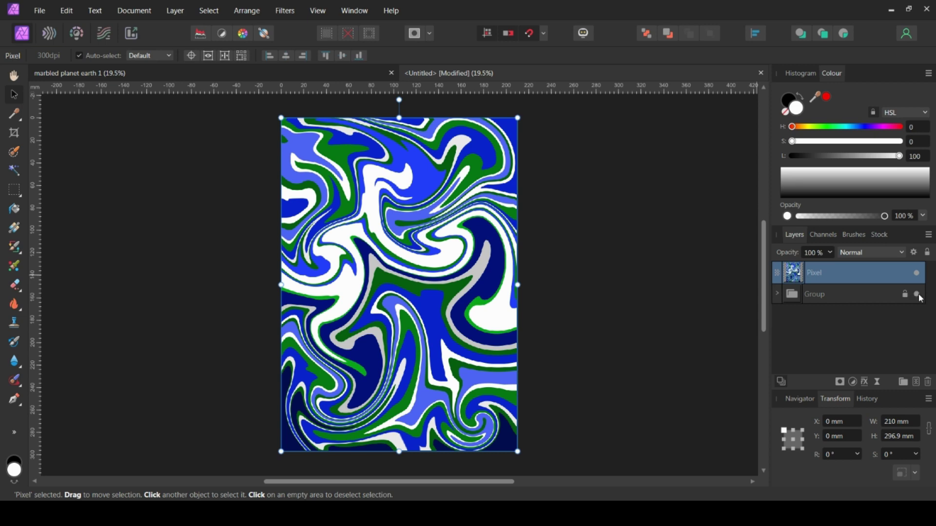
{"action": "left_click", "coordinate": [917, 274]}
{"action": "left_click", "coordinate": [918, 276]}
{"action": "left_click", "coordinate": [917, 273]}
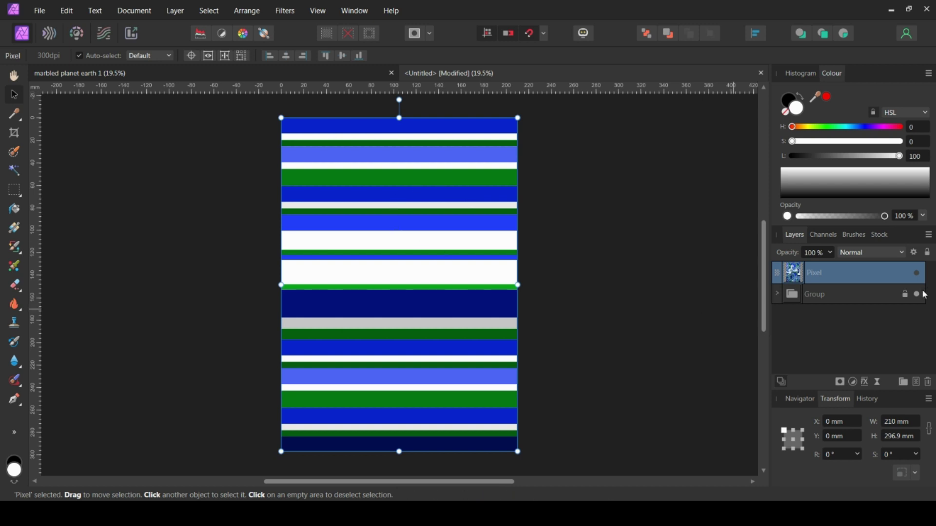
{"action": "left_click", "coordinate": [917, 275]}
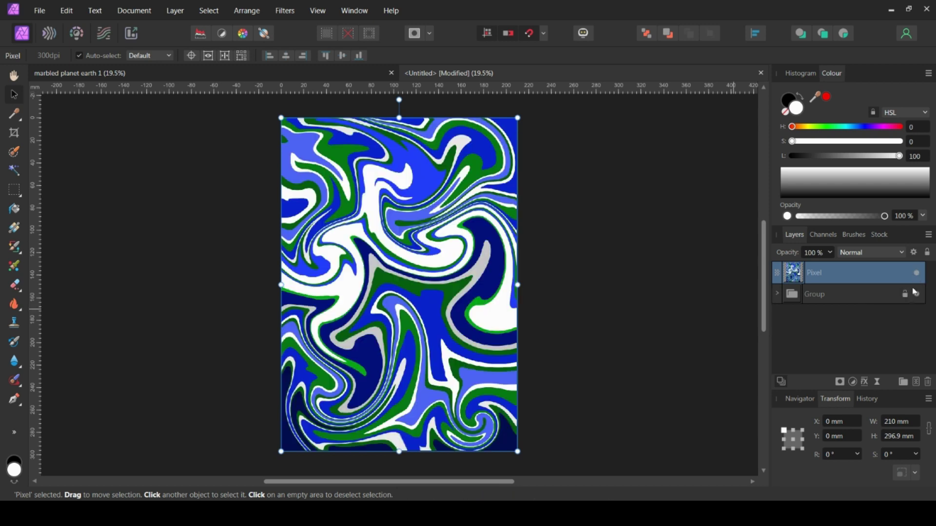
{"action": "left_click", "coordinate": [917, 294]}
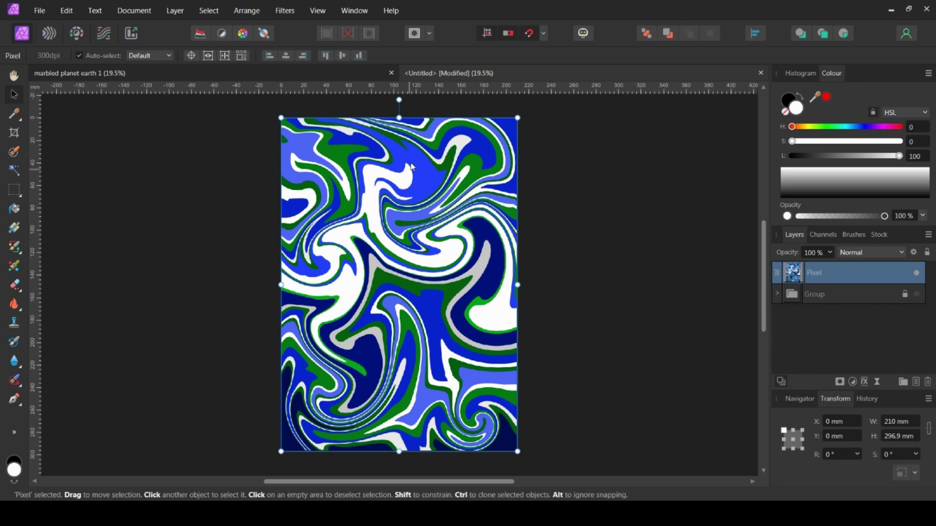
{"action": "left_click", "coordinate": [851, 382]}
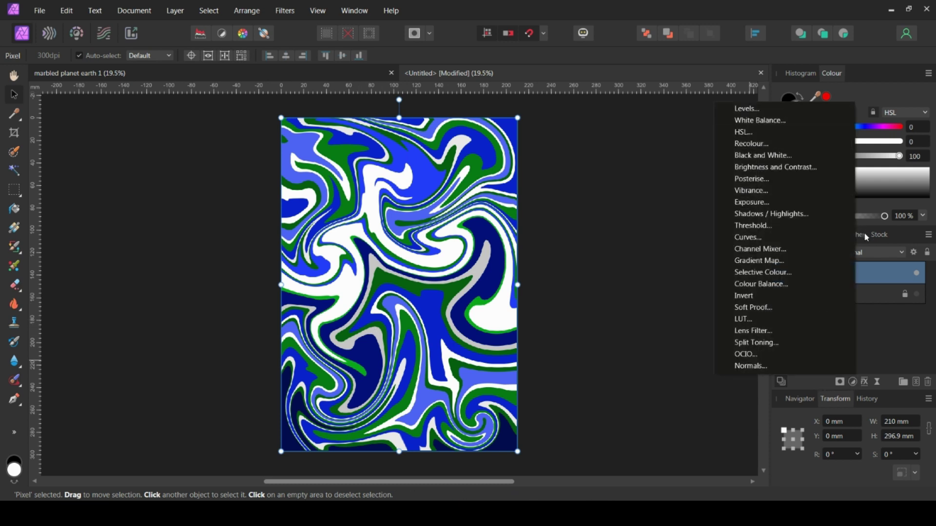
Step: Close the adjustments list, lock the marbled Pixel layer and duplicate it
{"action": "left_click", "coordinate": [872, 273]}
{"action": "double_click", "coordinate": [888, 282]}
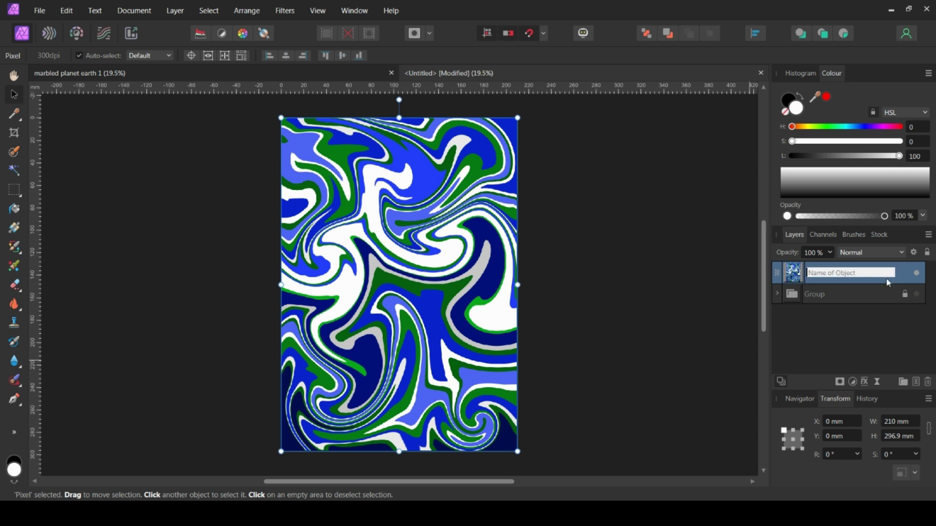
{"action": "left_click", "coordinate": [904, 273]}
{"action": "right_click", "coordinate": [842, 274]}
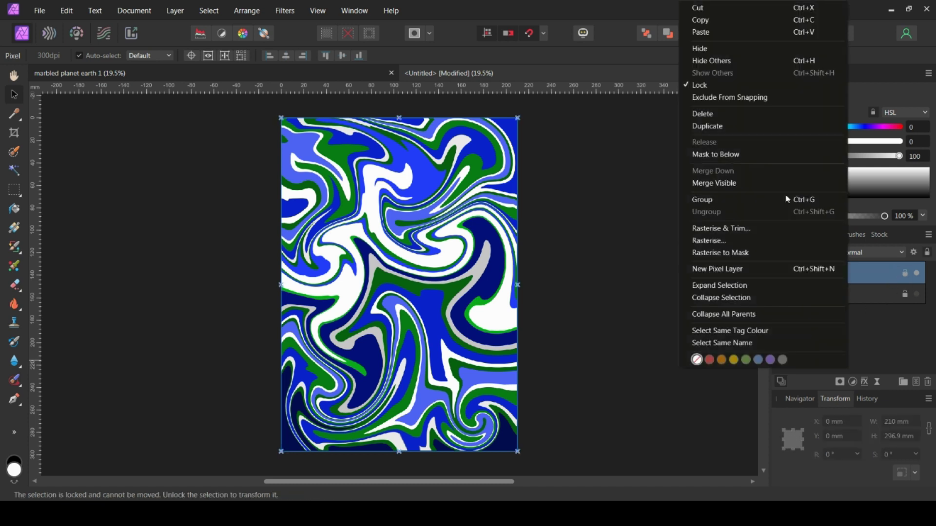
{"action": "left_click", "coordinate": [743, 127]}
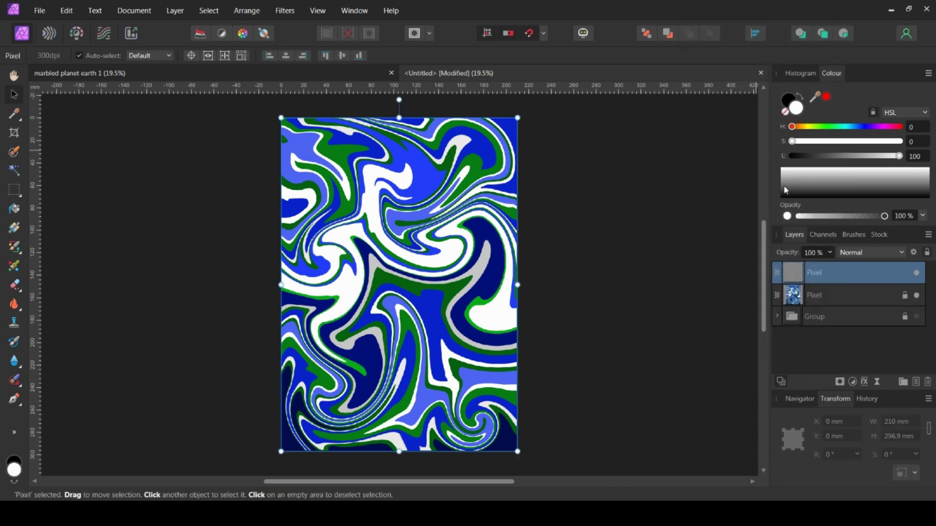
Step: Hide and lock the original Pixel layer, then reselect the top copy for adjustments
{"action": "left_click", "coordinate": [904, 295]}
{"action": "left_click", "coordinate": [917, 297]}
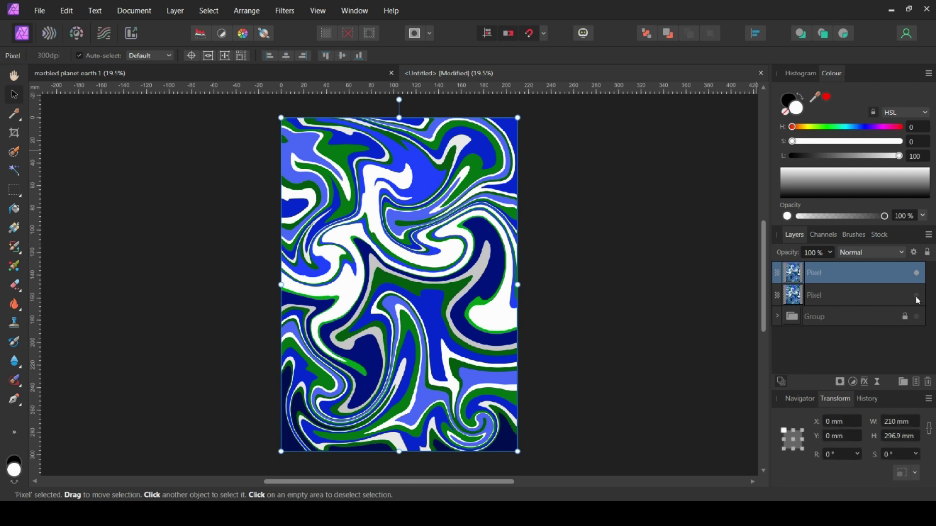
{"action": "double_click", "coordinate": [892, 281]}
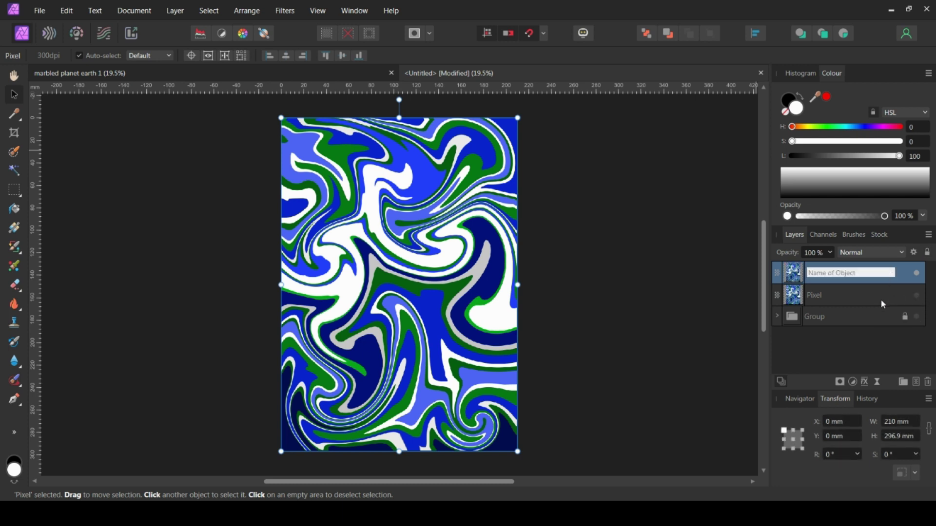
{"action": "left_click", "coordinate": [883, 304]}
{"action": "left_click", "coordinate": [904, 295]}
{"action": "left_click", "coordinate": [873, 271]}
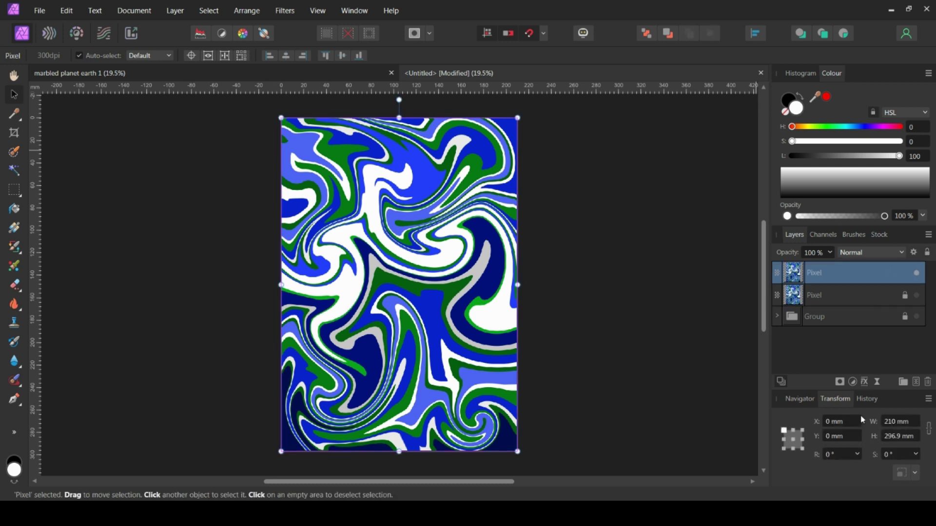
{"action": "left_click", "coordinate": [853, 382]}
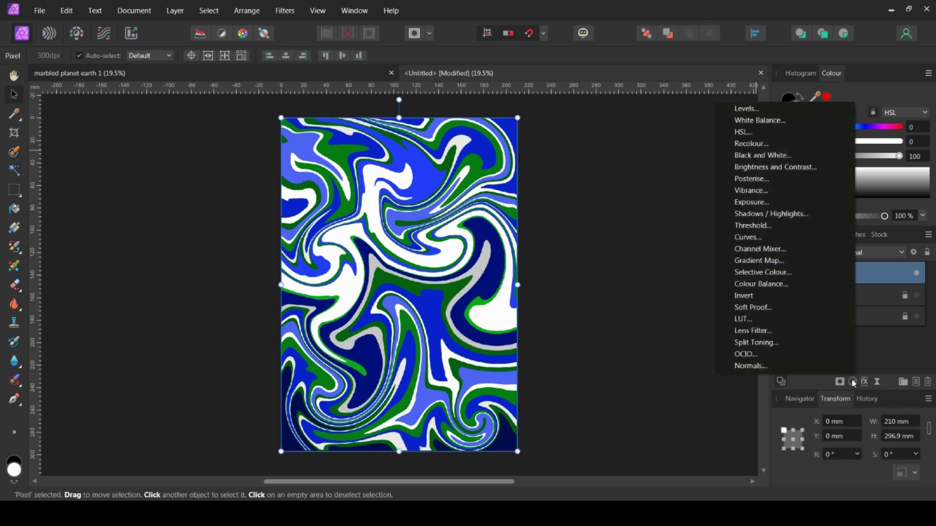
Step: Add an HSL Shift, preview purple, pink, yellow and red hue shifts, then reset to zero
{"action": "left_click", "coordinate": [757, 133]}
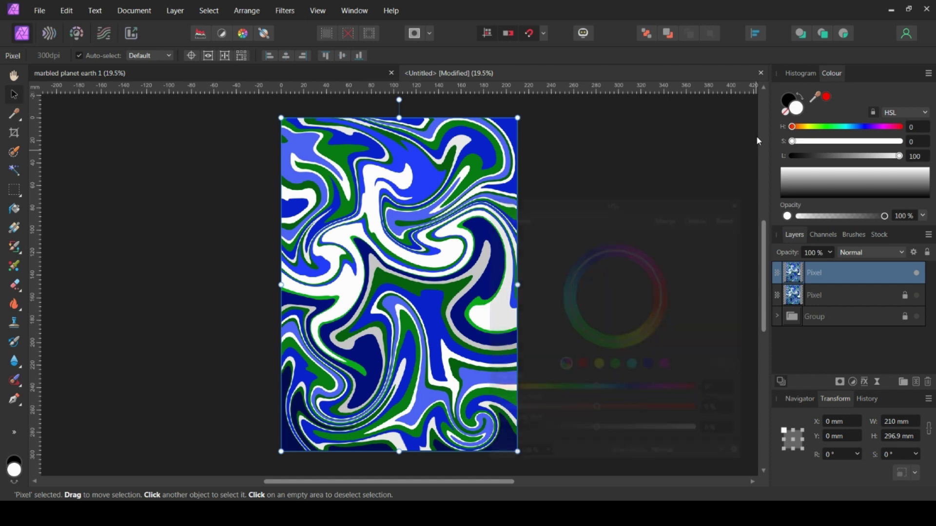
{"action": "left_click_drag", "start_coordinate": [636, 203], "coordinate": [186, 119]}
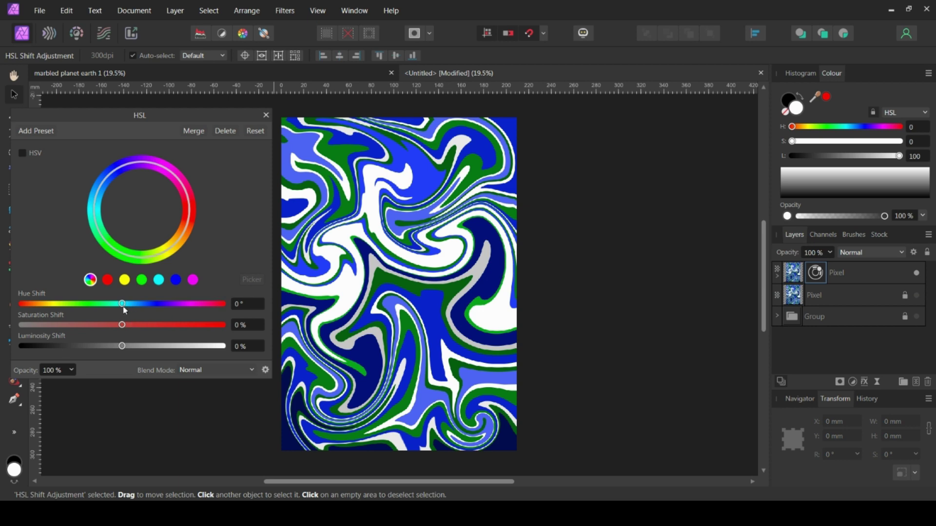
{"action": "left_click_drag", "start_coordinate": [123, 305], "coordinate": [29, 303]}
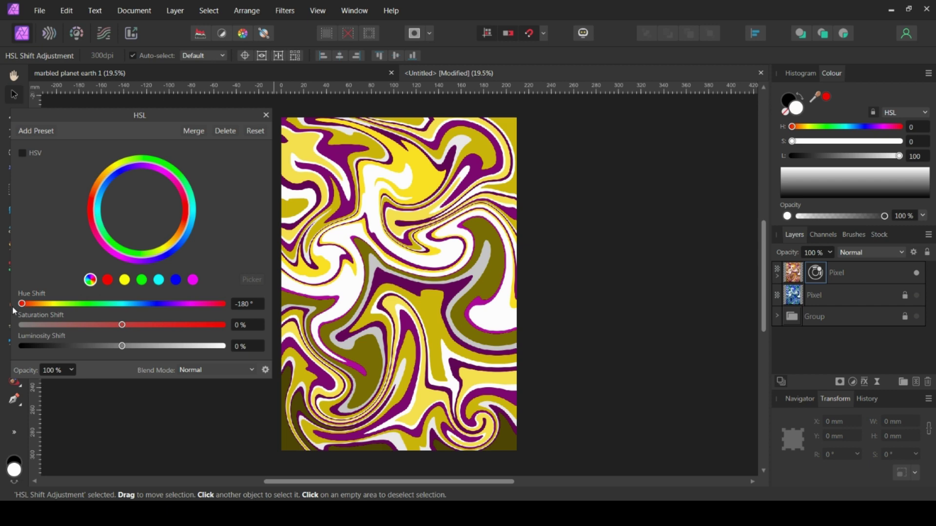
{"action": "left_click_drag", "start_coordinate": [29, 304], "coordinate": [130, 350]}
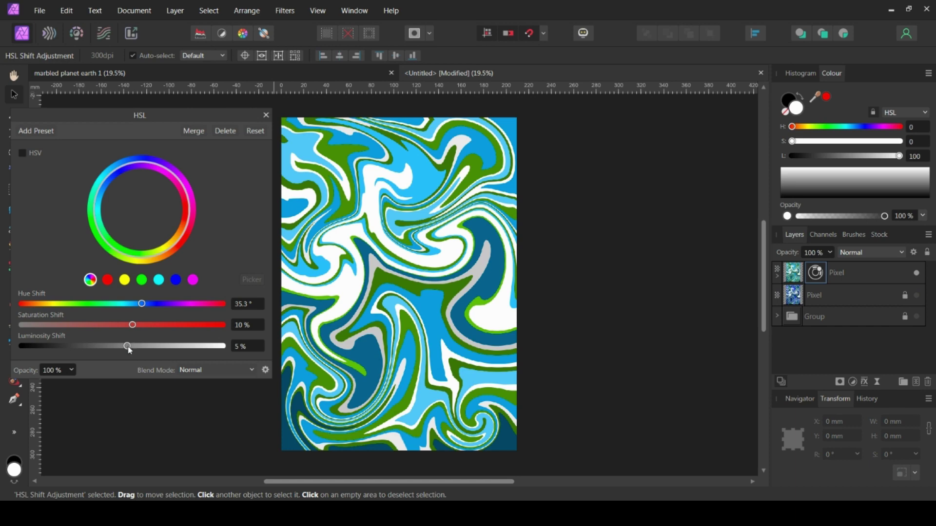
{"action": "left_click", "coordinate": [255, 131]}
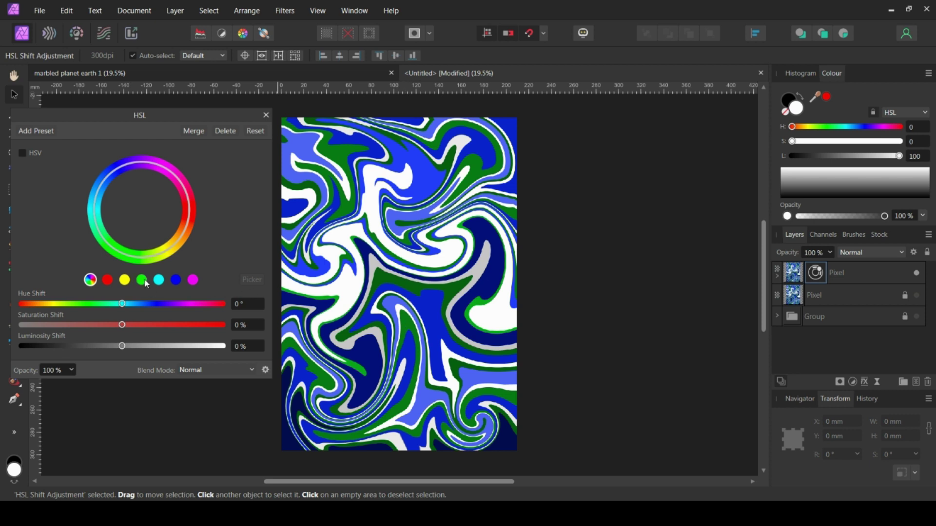
Step: Limit the HSL Shift to greens and settle on a -52.1° hue shift for teal swirls
{"action": "left_click", "coordinate": [141, 280]}
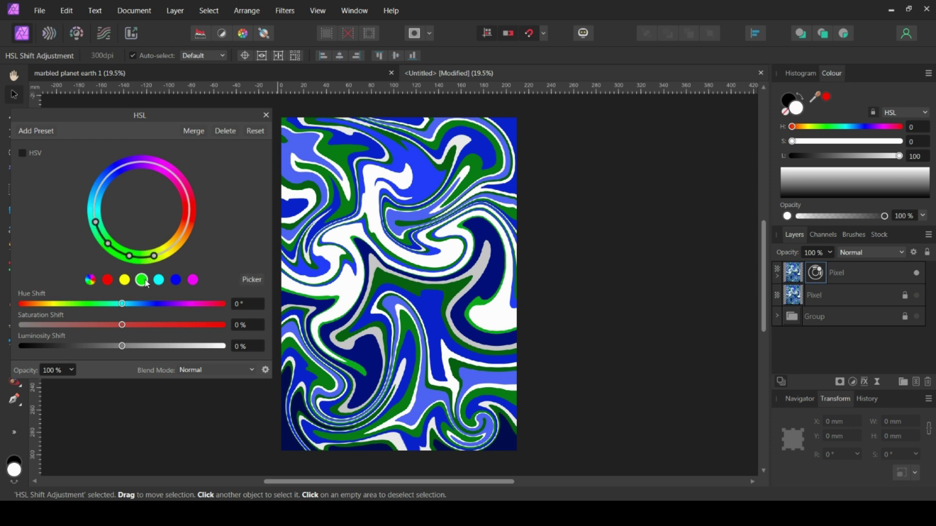
{"action": "left_click_drag", "start_coordinate": [122, 304], "coordinate": [225, 312]}
{"action": "left_click_drag", "start_coordinate": [121, 347], "coordinate": [184, 348]}
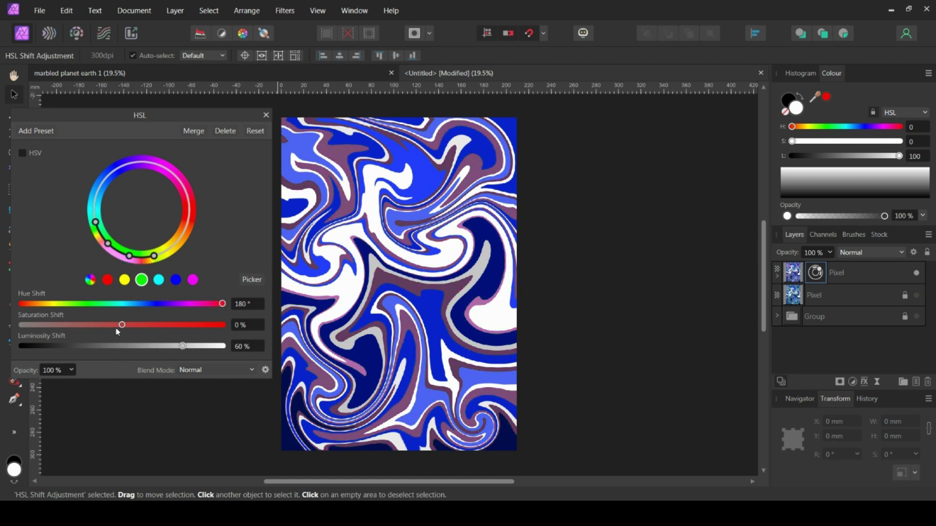
{"action": "left_click_drag", "start_coordinate": [118, 332], "coordinate": [185, 336]}
{"action": "left_click_drag", "start_coordinate": [223, 305], "coordinate": [162, 312]}
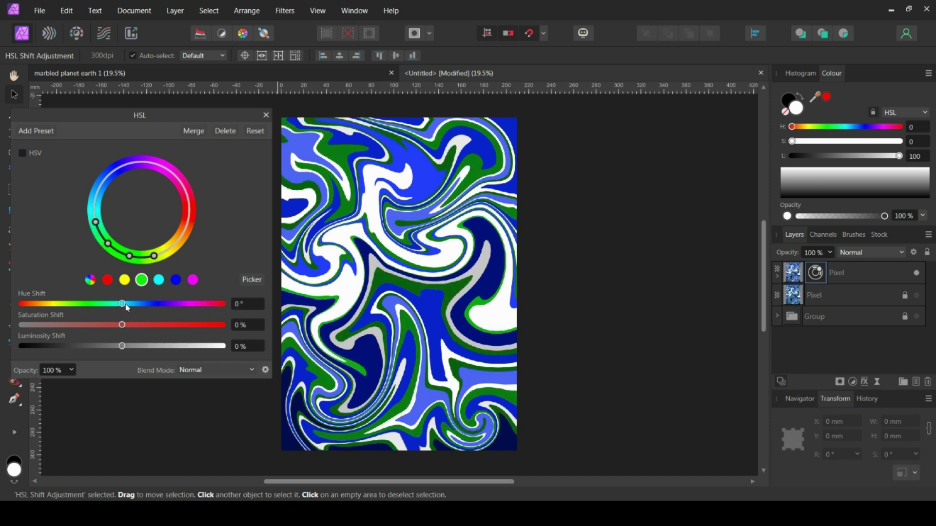
{"action": "left_click_drag", "start_coordinate": [123, 304], "coordinate": [96, 305]}
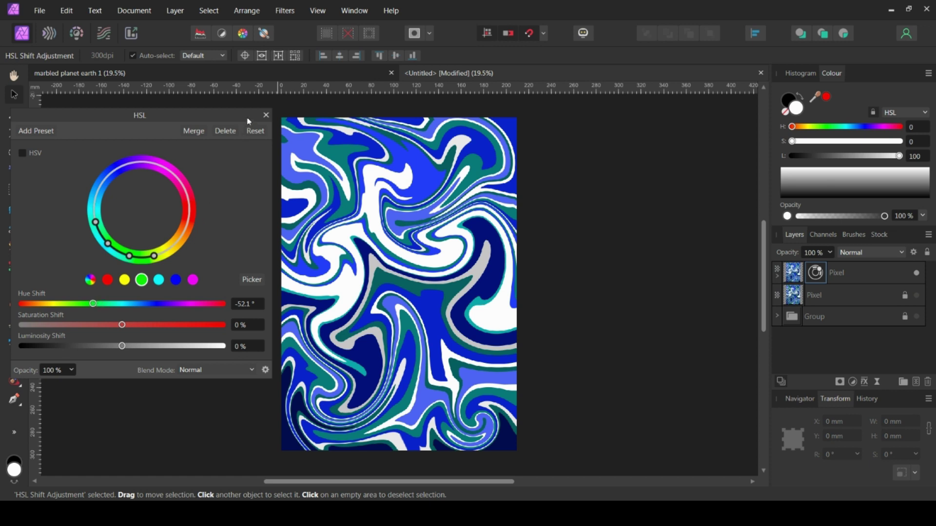
{"action": "left_click", "coordinate": [266, 116]}
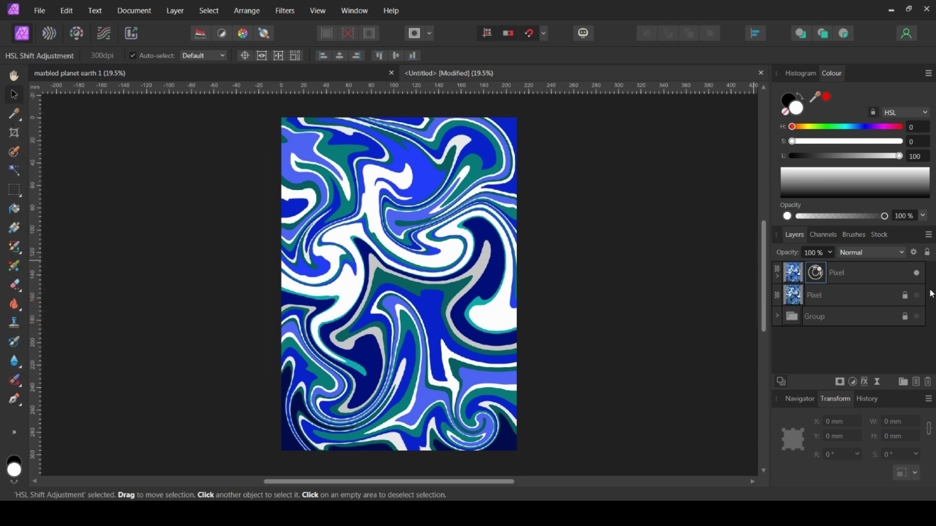
Step: Unlock and duplicate the original marbled Pixel layer, then move the copy to the top of the stack
{"action": "left_click", "coordinate": [900, 274]}
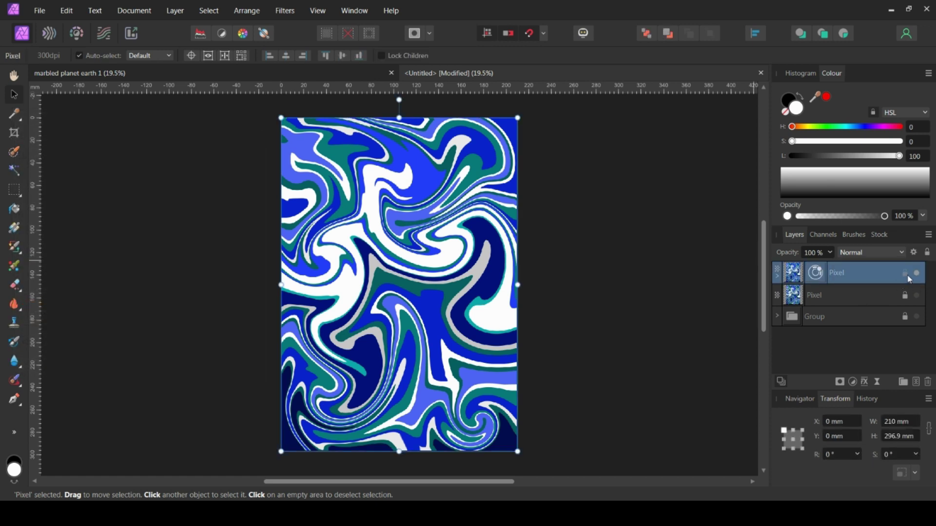
{"action": "left_click", "coordinate": [834, 299]}
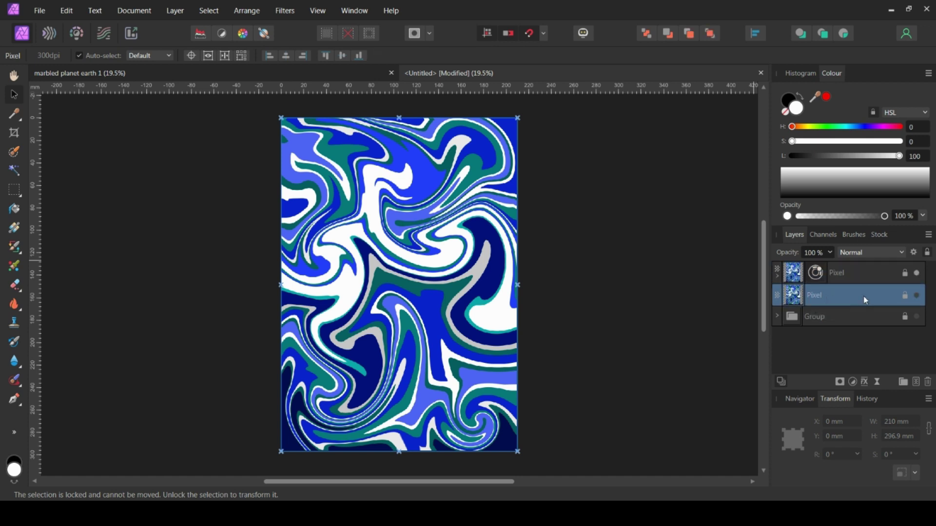
{"action": "left_click", "coordinate": [904, 296]}
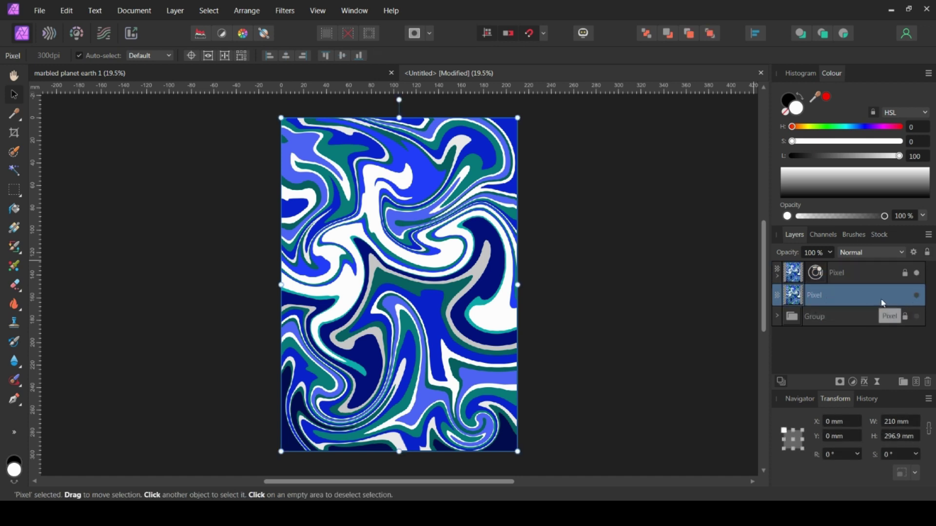
{"action": "right_click", "coordinate": [870, 297]}
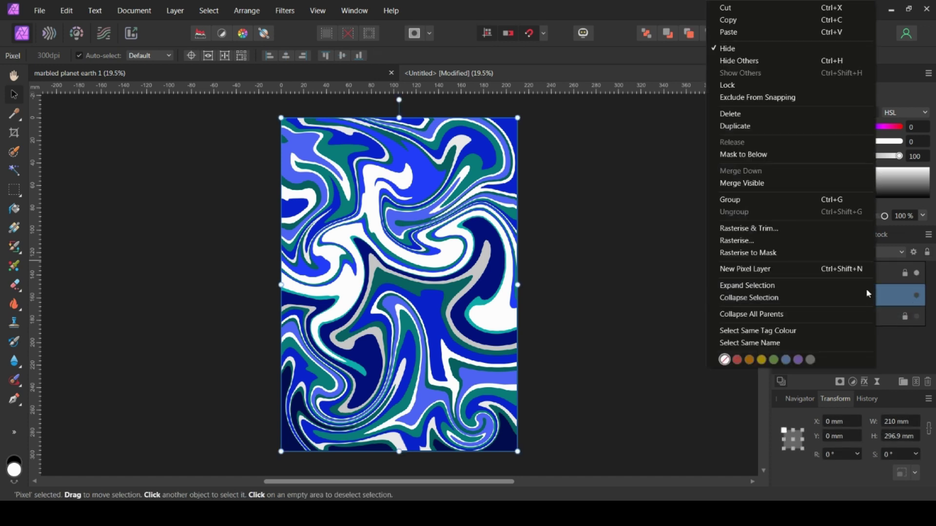
{"action": "left_click", "coordinate": [770, 131]}
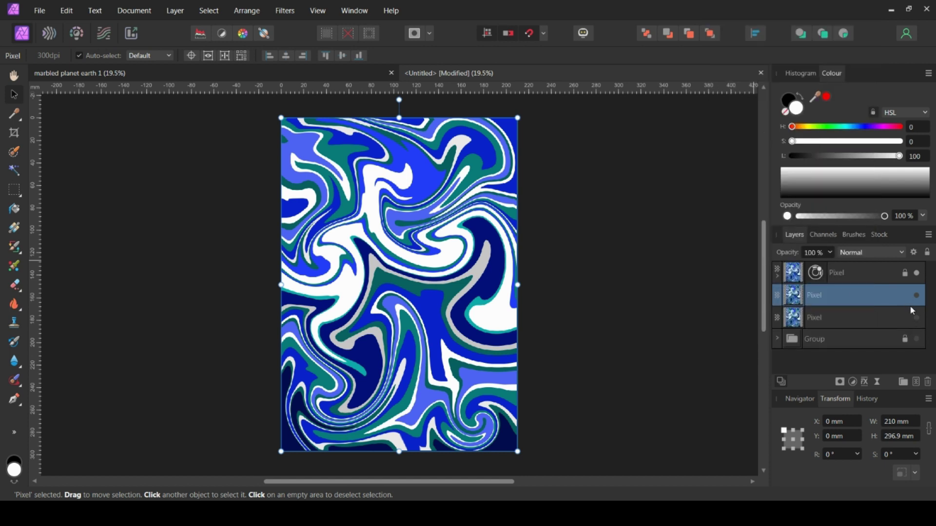
{"action": "left_click_drag", "start_coordinate": [827, 285], "coordinate": [813, 248]}
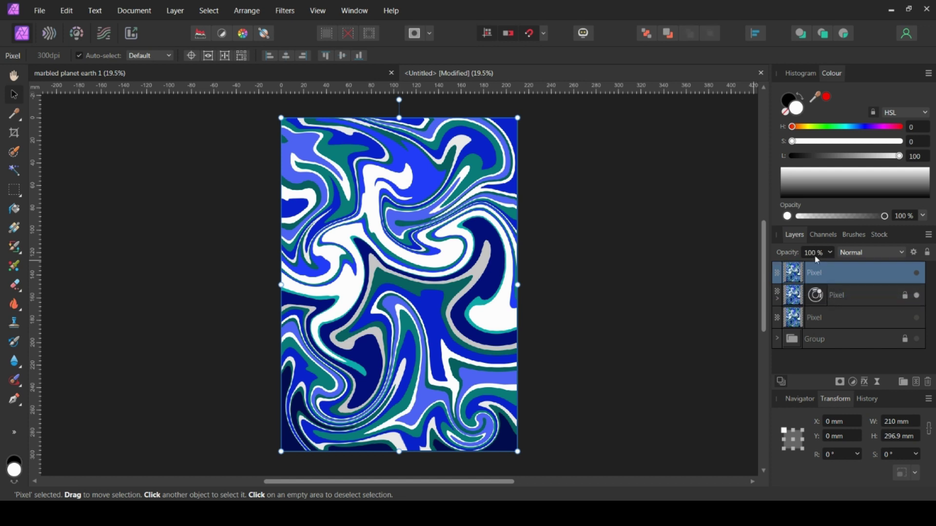
Step: Toggle the top marble copy's visibility to check the stack, then show the adjustments list
{"action": "left_click", "coordinate": [918, 296]}
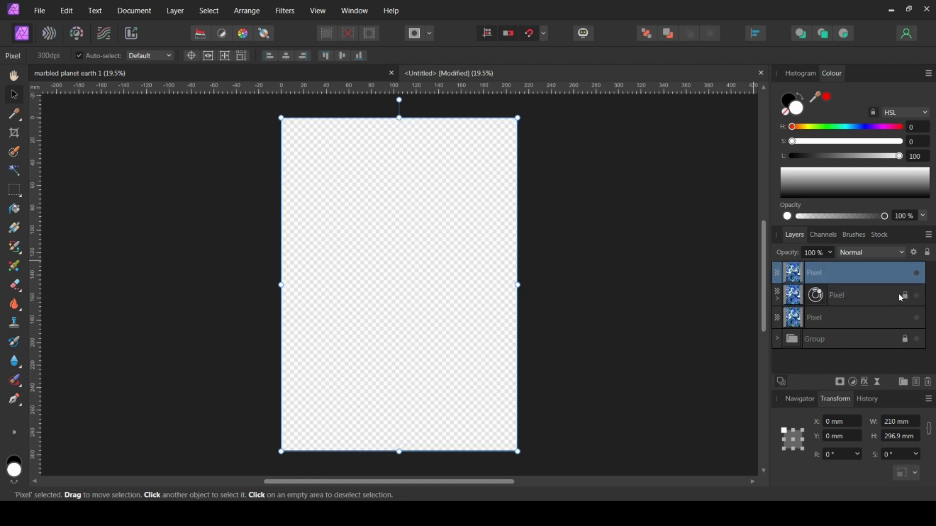
{"action": "left_click", "coordinate": [918, 274]}
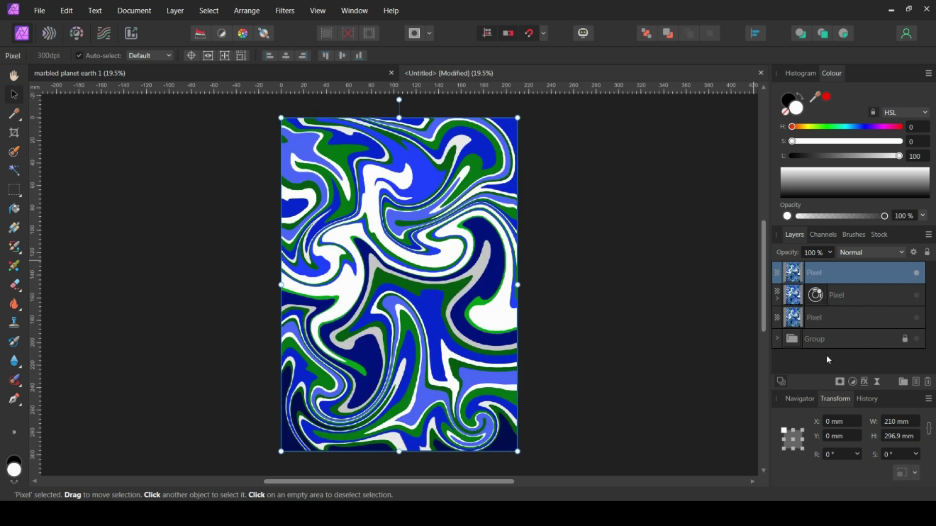
{"action": "left_click", "coordinate": [854, 384]}
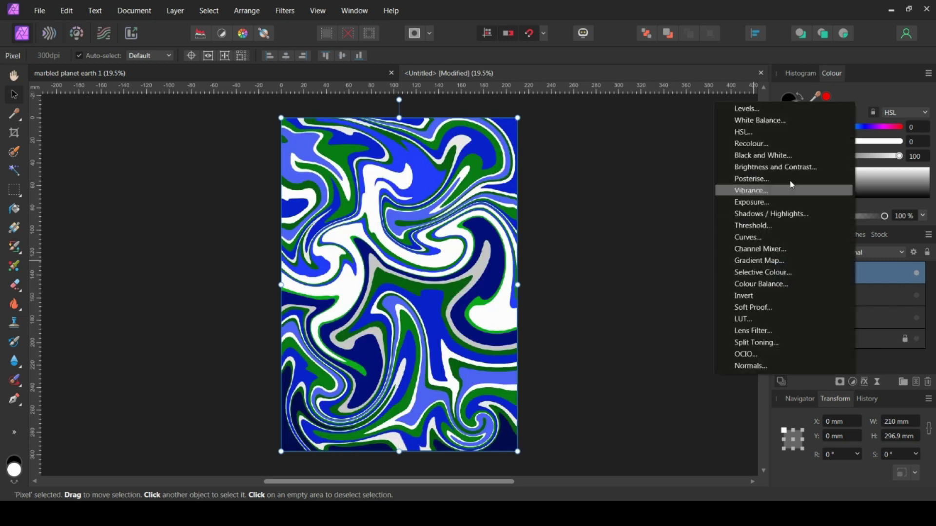
Step: Add an HSL Shift on the blue range: hue -102.9°, saturation 20%, luminosity 41%
{"action": "left_click", "coordinate": [764, 138]}
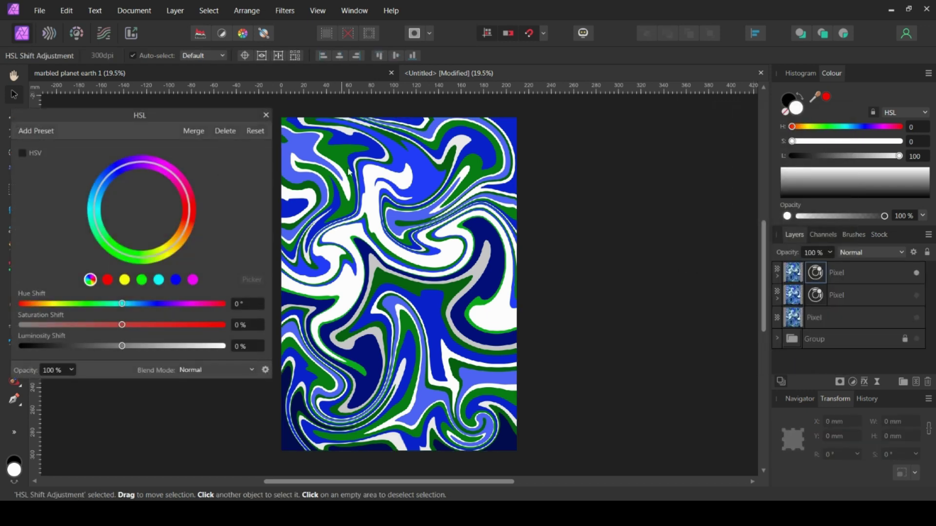
{"action": "left_click", "coordinate": [176, 281]}
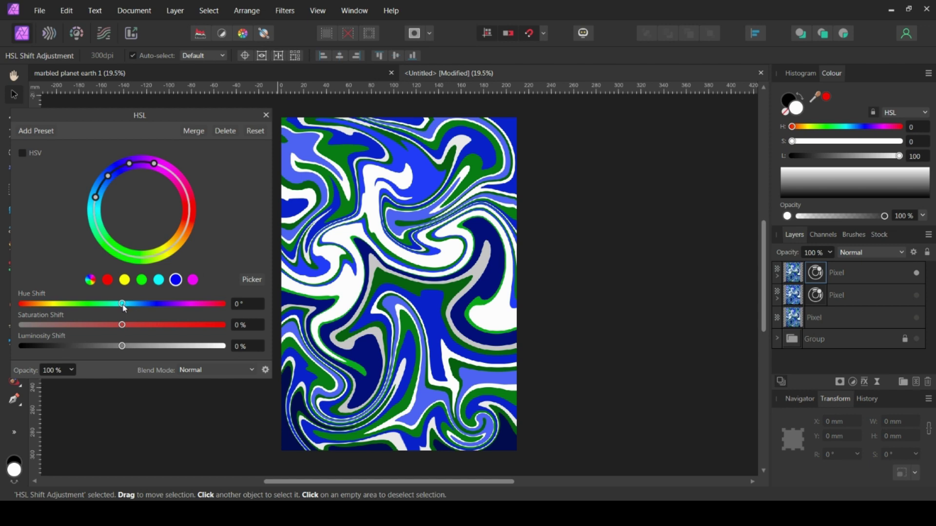
{"action": "left_click_drag", "start_coordinate": [123, 308], "coordinate": [69, 304]}
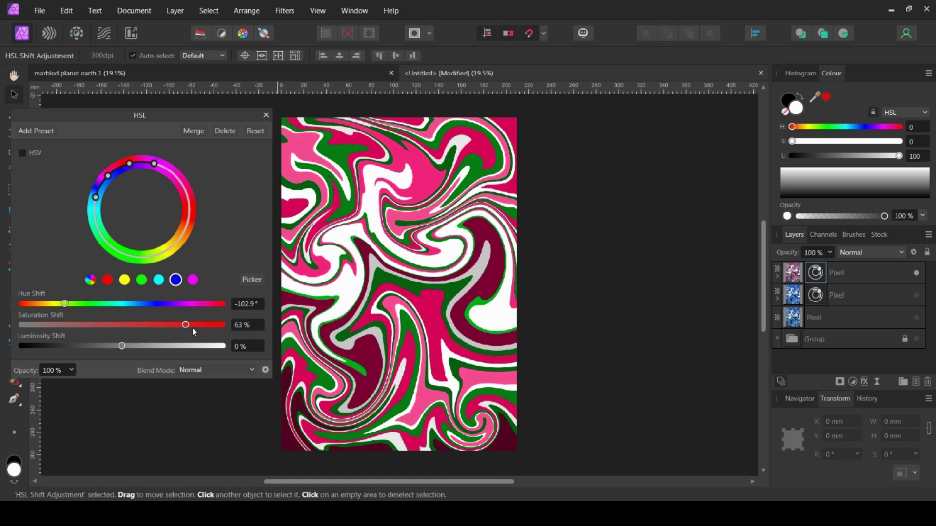
{"action": "left_click_drag", "start_coordinate": [192, 329], "coordinate": [162, 350]}
{"action": "left_click_drag", "start_coordinate": [113, 325], "coordinate": [169, 352]}
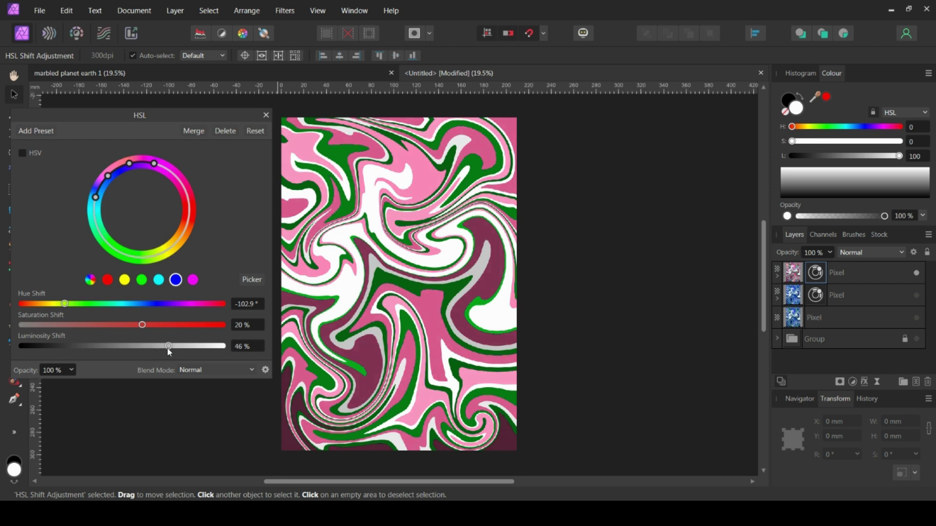
Step: Try hue shifts on the cyan and magenta ranges, leaving magenta at 0°
{"action": "left_click", "coordinate": [159, 282]}
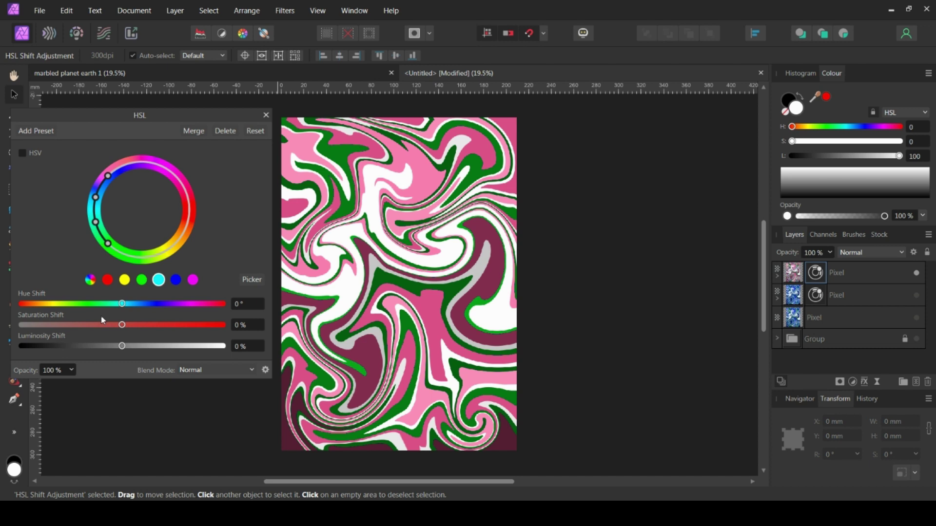
{"action": "mouse_move", "coordinate": [122, 304]}
{"action": "left_mouse_down"}
{"action": "mouse_move", "coordinate": [182, 311]}
{"action": "mouse_move", "coordinate": [101, 321]}
{"action": "mouse_move", "coordinate": [122, 307]}
{"action": "left_mouse_up"}
{"action": "left_click", "coordinate": [193, 280]}
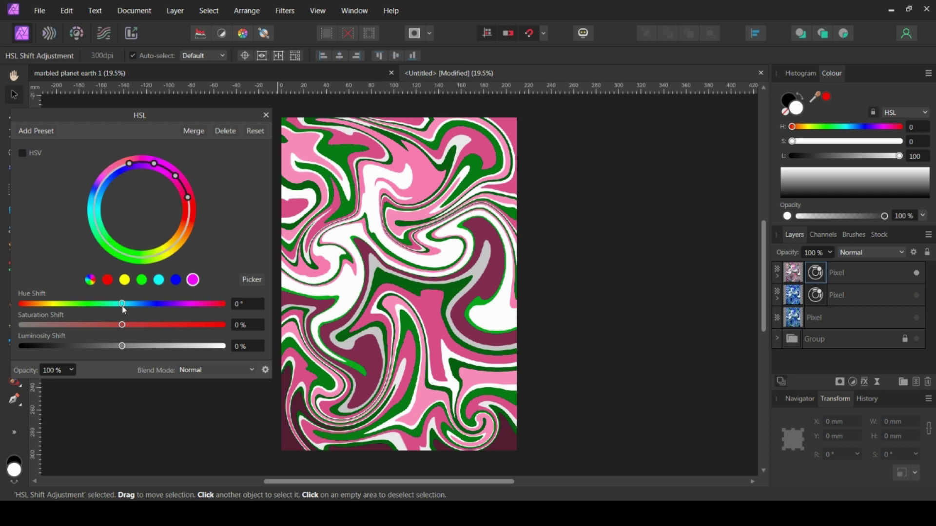
{"action": "left_click_drag", "start_coordinate": [95, 311], "coordinate": [122, 311]}
{"action": "type", "text": "0"}
{"action": "key", "text": "Return"}
Step: Tune the green range to muted teal with hue -50.4° and luminosity 42%
{"action": "left_click", "coordinate": [144, 283]}
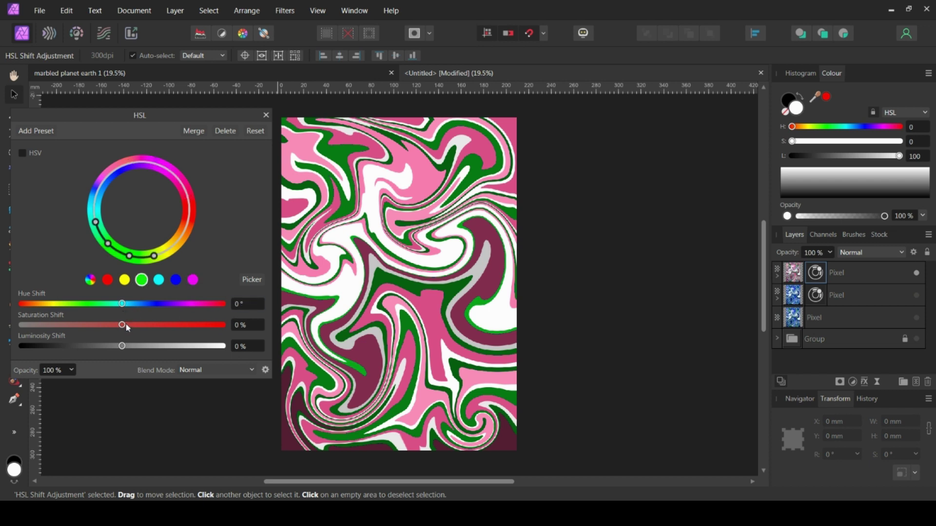
{"action": "left_click_drag", "start_coordinate": [123, 327], "coordinate": [167, 352]}
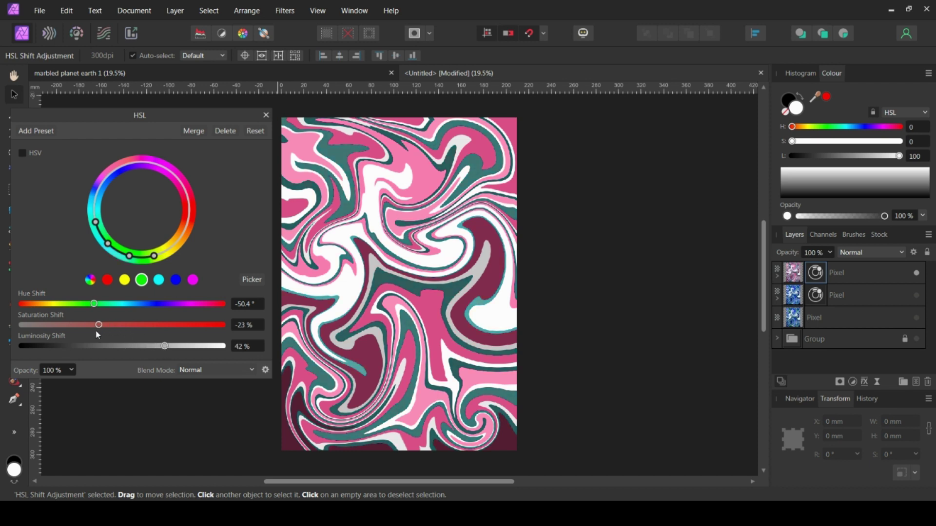
{"action": "left_click_drag", "start_coordinate": [97, 336], "coordinate": [126, 337]}
Step: Close the HSL settings, duplicate the pink marble layer and hide the original
{"action": "left_click", "coordinate": [268, 116]}
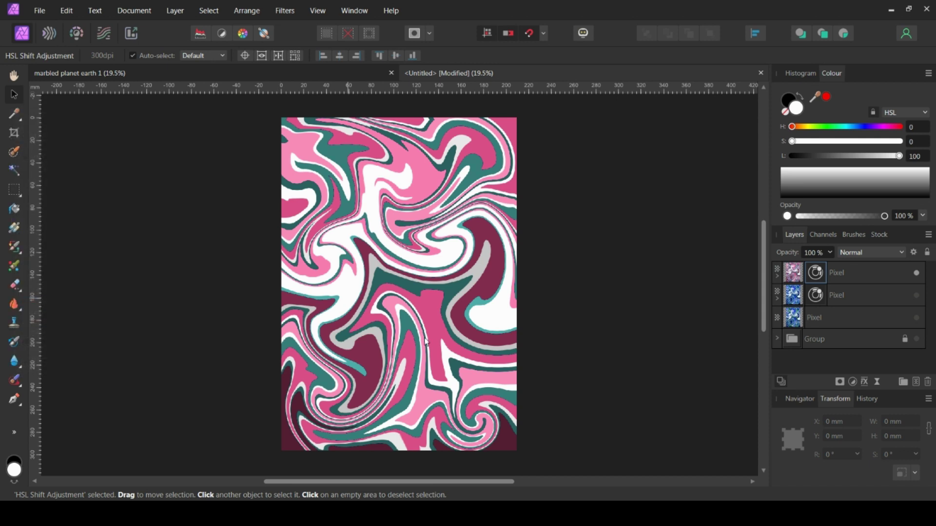
{"action": "right_click", "coordinate": [845, 277]}
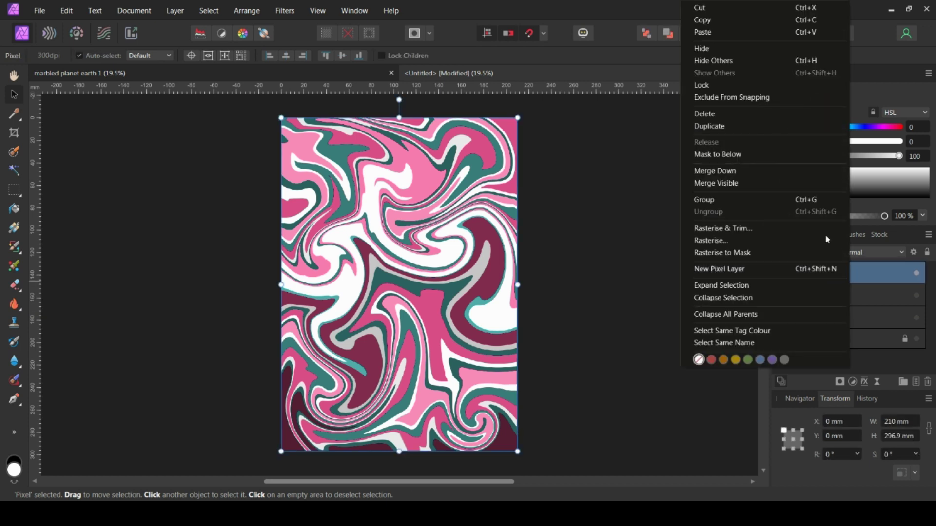
{"action": "left_click", "coordinate": [723, 127]}
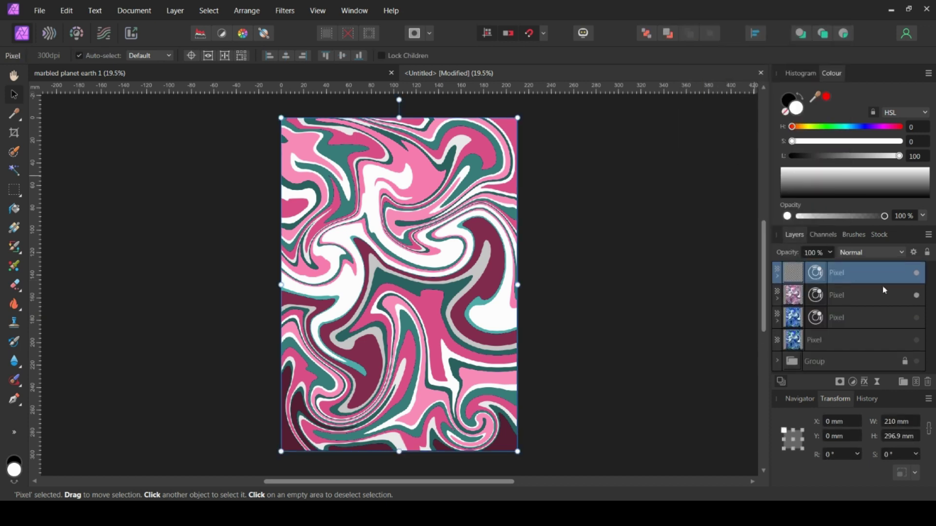
{"action": "left_click", "coordinate": [916, 296]}
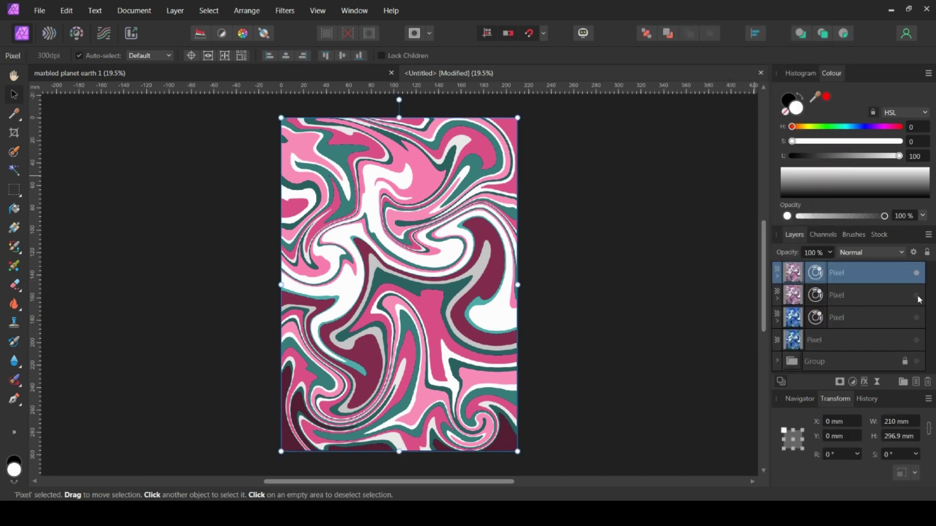
Step: Reset the copy's HSL Shift and set hue 51.9° with 44% luminosity for turquoise-lime swirls
{"action": "left_click", "coordinate": [815, 273]}
{"action": "left_click", "coordinate": [261, 132]}
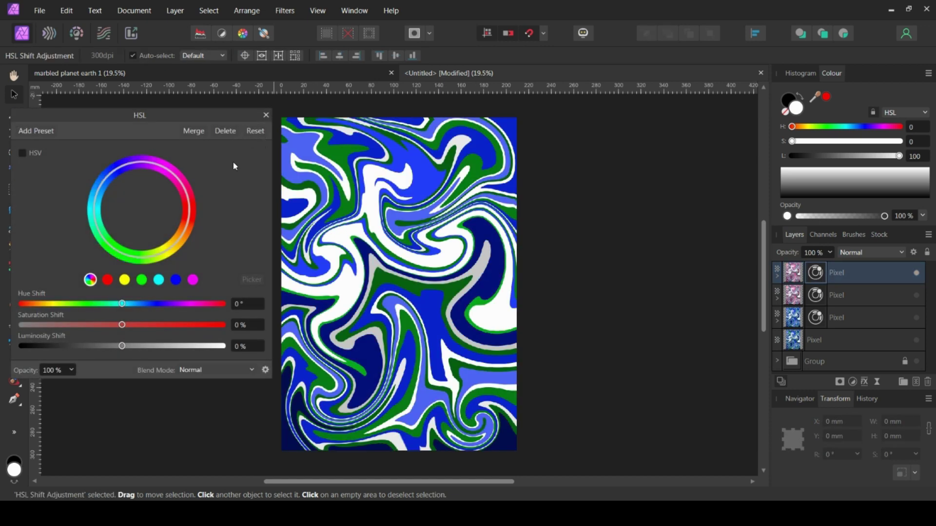
{"action": "left_click_drag", "start_coordinate": [122, 304], "coordinate": [14, 295]}
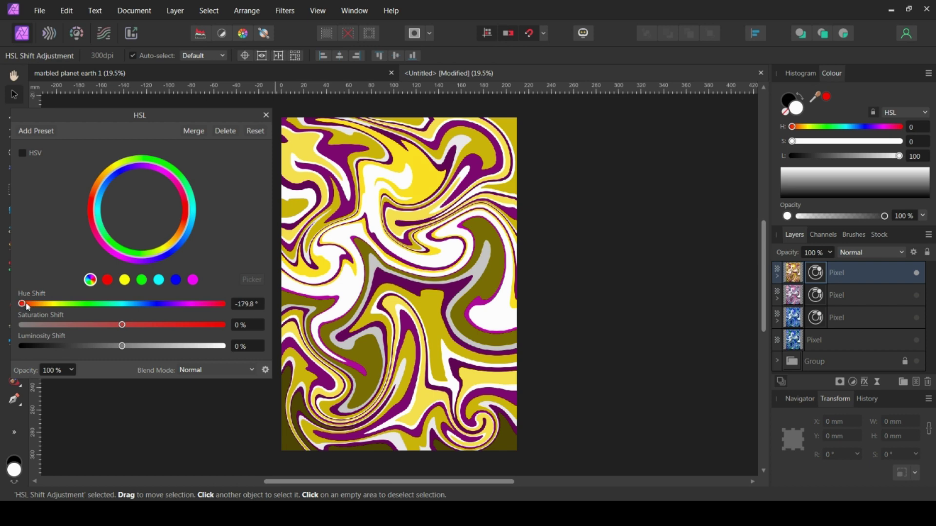
{"action": "left_click_drag", "start_coordinate": [28, 306], "coordinate": [151, 312]}
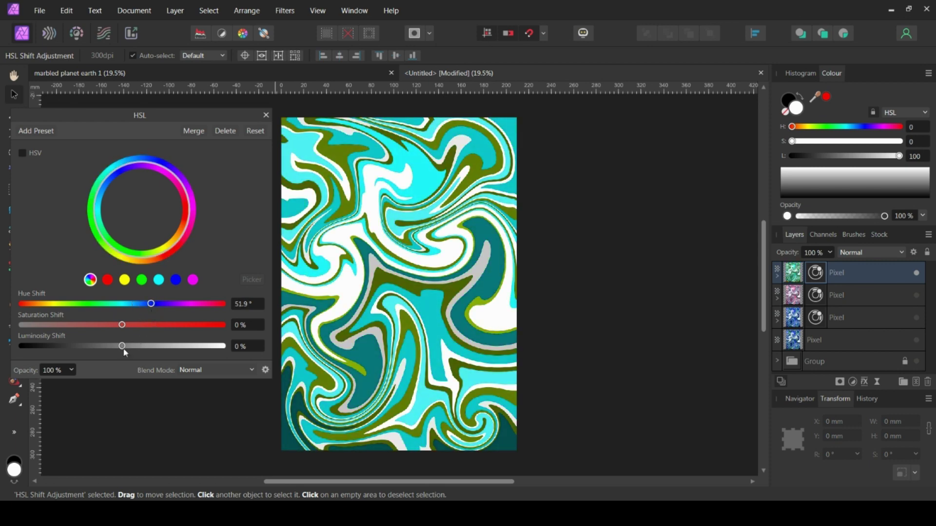
{"action": "left_click_drag", "start_coordinate": [125, 350], "coordinate": [168, 346]}
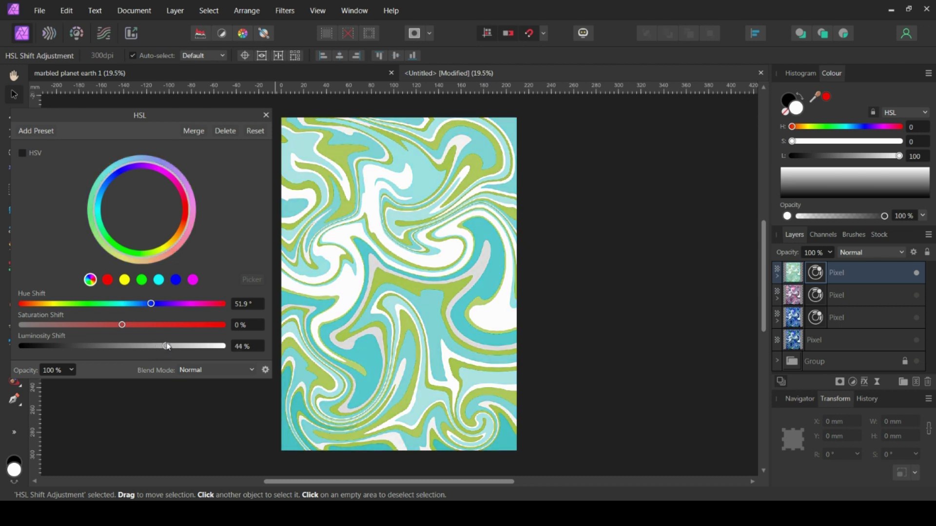
Step: Scroll through the HSL Shift blend modes, previewing each on the teal marble copy
{"action": "left_click", "coordinate": [210, 371]}
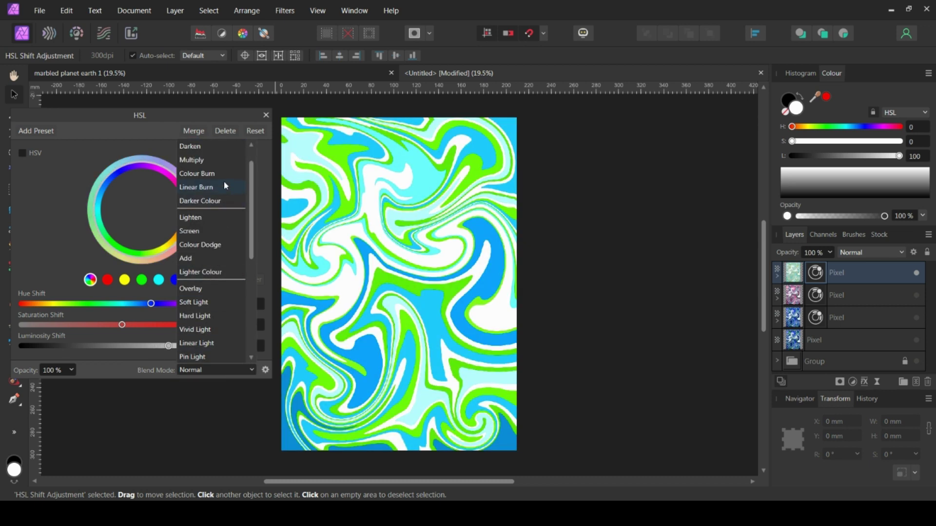
{"action": "scroll", "coordinate": [238, 190], "scroll_direction": "up", "scroll_amount": 1}
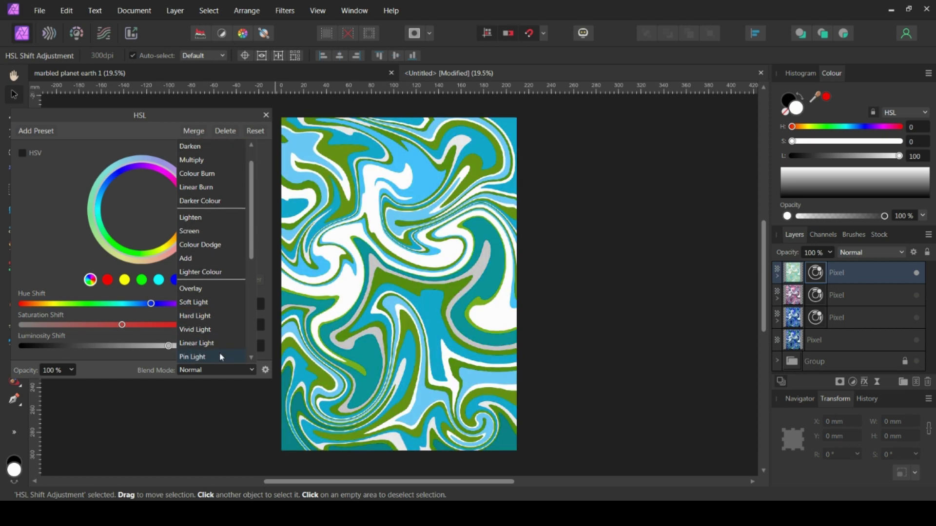
{"action": "scroll", "coordinate": [221, 353], "scroll_direction": "down", "scroll_amount": 5}
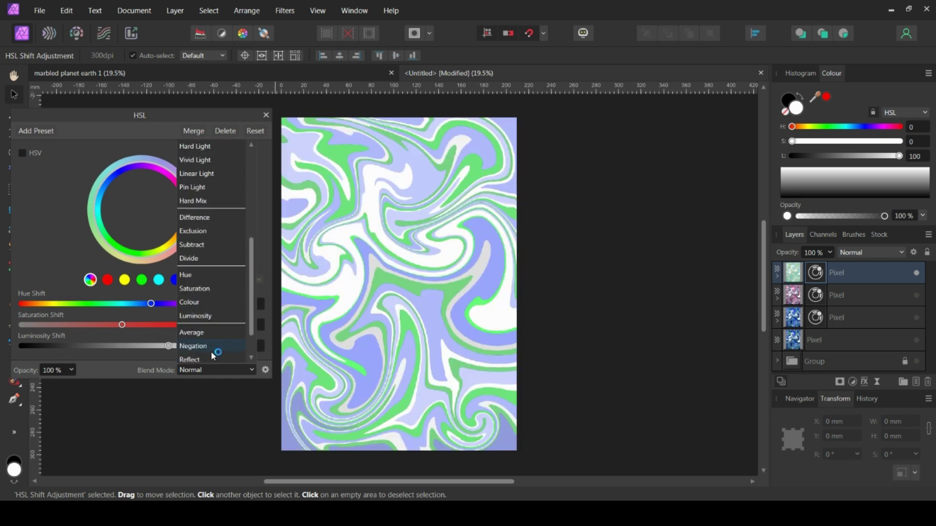
{"action": "scroll", "coordinate": [213, 352], "scroll_direction": "down", "scroll_amount": 3}
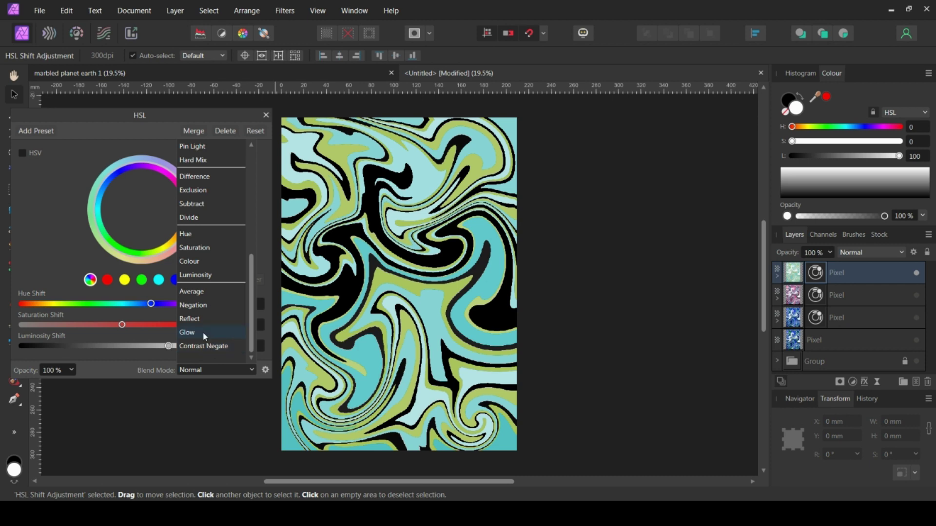
{"action": "scroll", "coordinate": [201, 244], "scroll_direction": "up", "scroll_amount": 5}
Step: Blend the teal HSL Shift in Lighter Colour, then compare the pink, blue and plain marble layers
{"action": "left_click", "coordinate": [199, 206]}
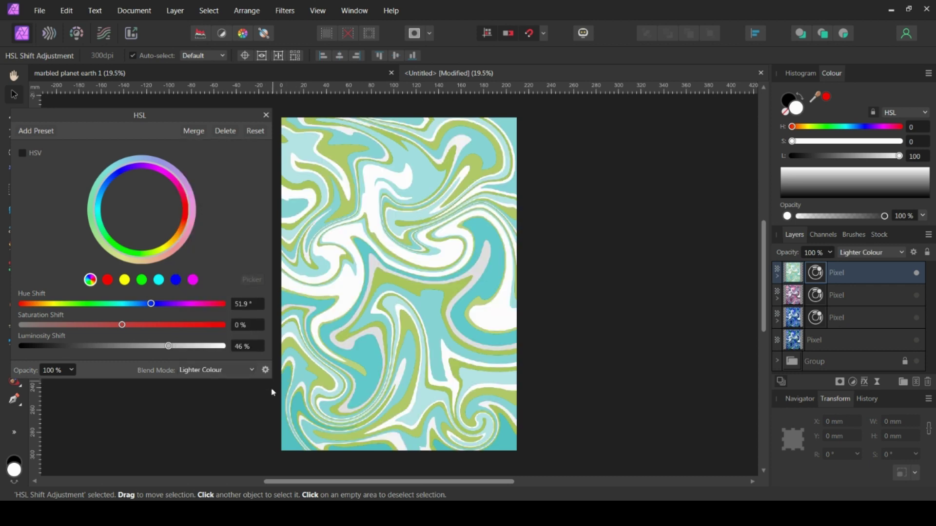
{"action": "left_click", "coordinate": [265, 116]}
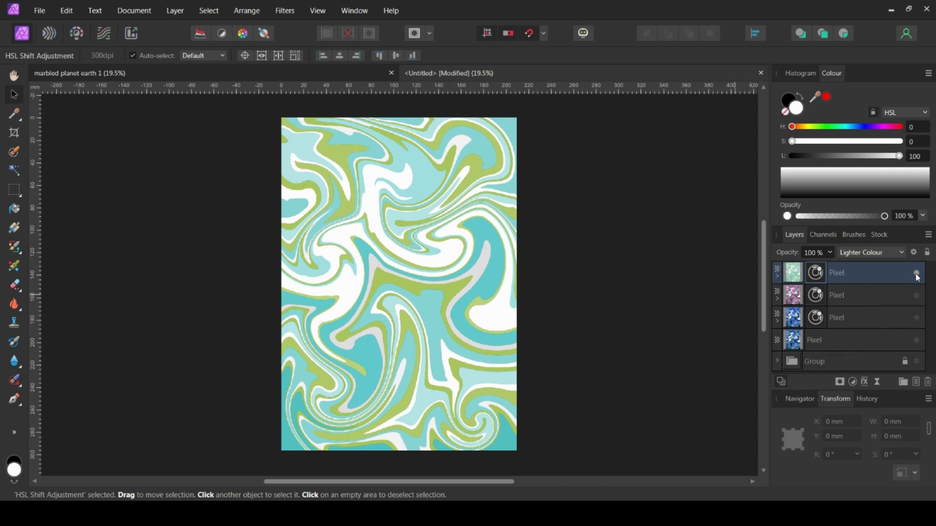
{"action": "left_click", "coordinate": [917, 274]}
{"action": "left_click", "coordinate": [916, 297]}
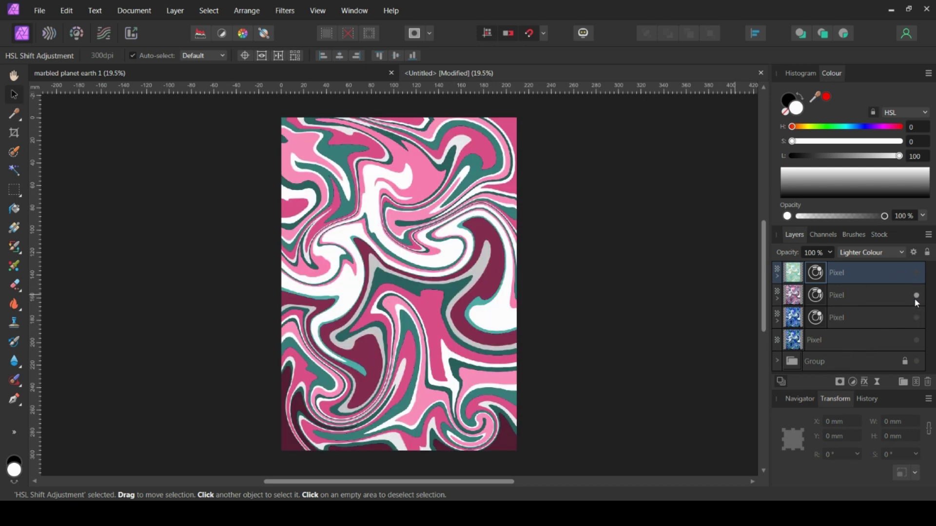
{"action": "left_click", "coordinate": [916, 296]}
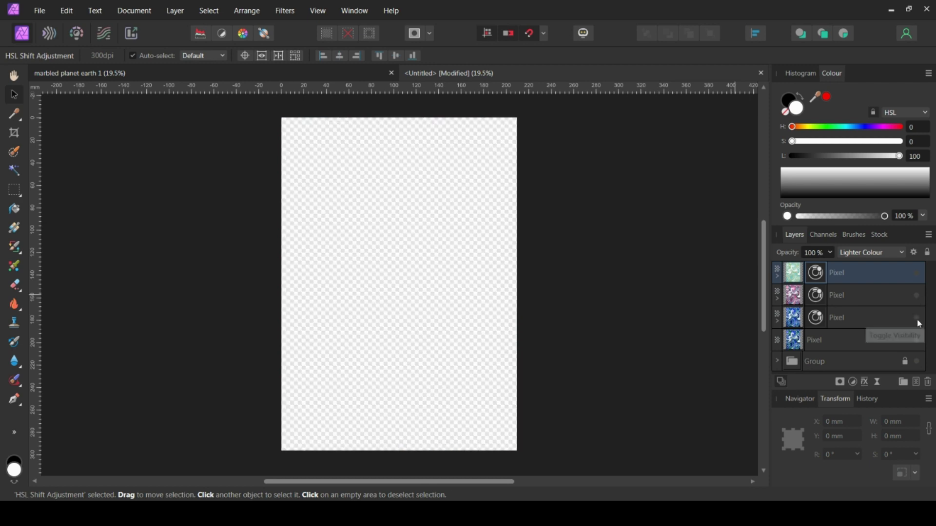
{"action": "left_click", "coordinate": [917, 319]}
{"action": "left_click", "coordinate": [917, 319]}
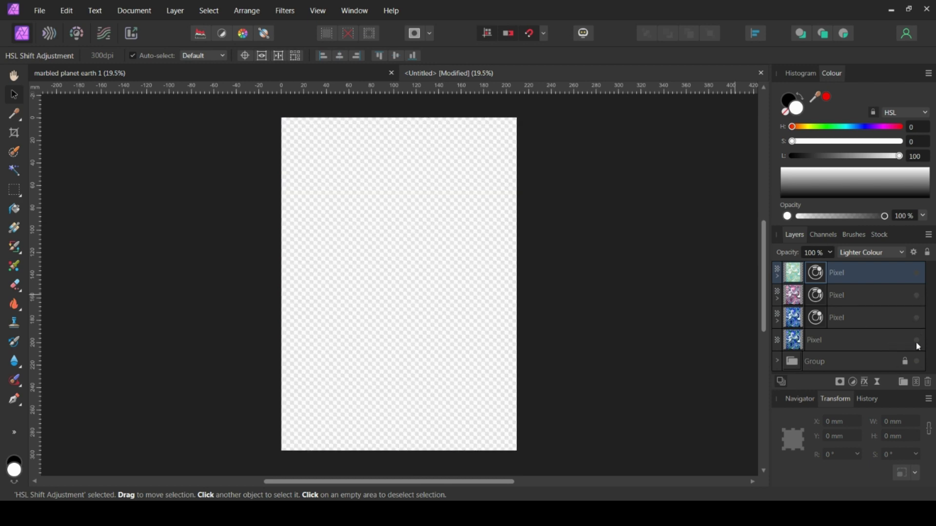
{"action": "left_click", "coordinate": [917, 341]}
{"action": "left_click", "coordinate": [917, 273]}
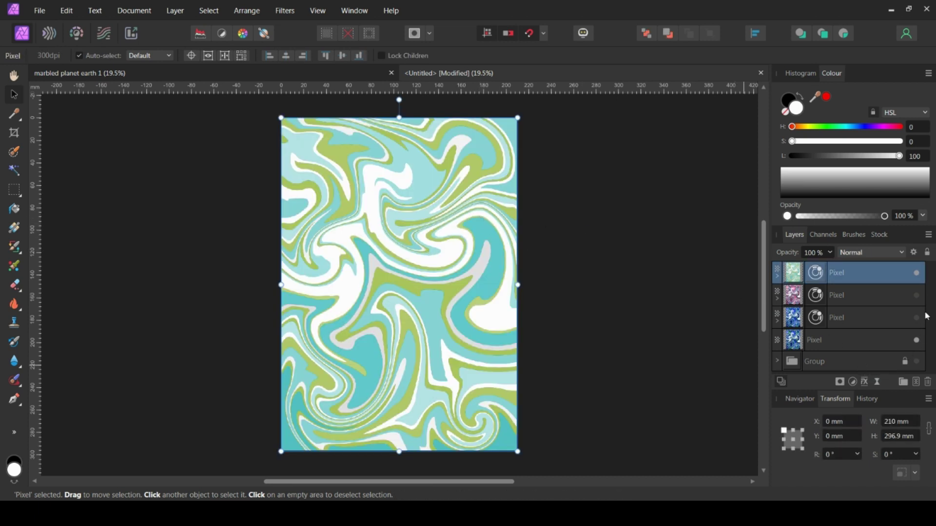
Step: Hide the teal and plain marble layers, show the original stripe Group, and close marbled planet earth 1
{"action": "left_click", "coordinate": [916, 273]}
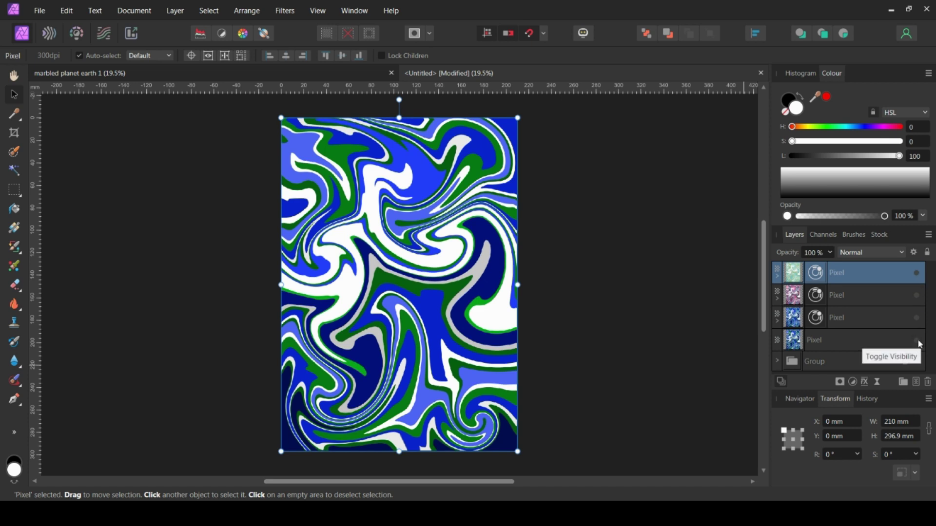
{"action": "left_click", "coordinate": [916, 340]}
{"action": "left_click", "coordinate": [915, 362]}
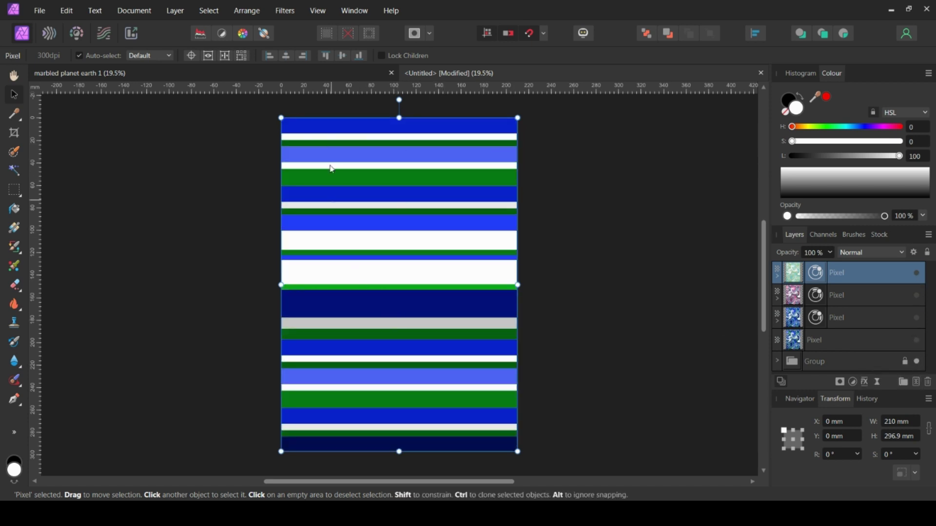
{"action": "left_click", "coordinate": [390, 72]}
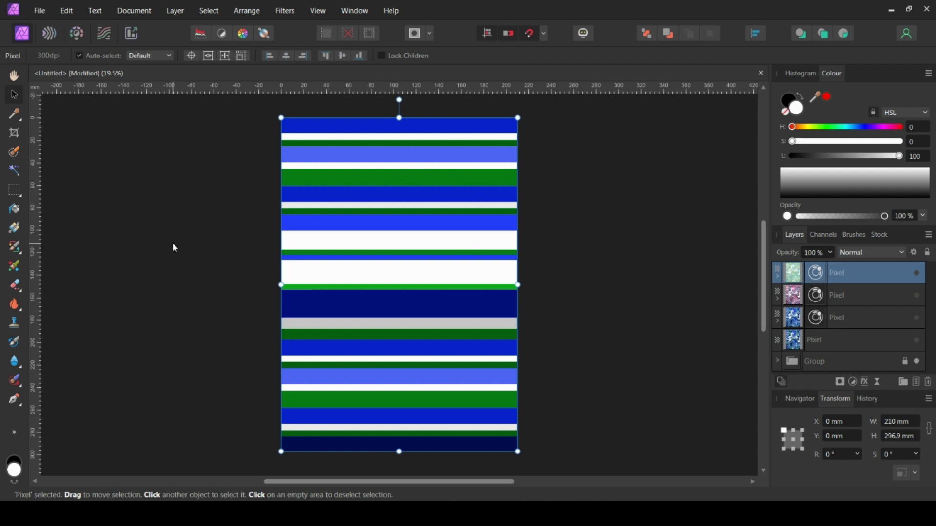
{"action": "left_click", "coordinate": [40, 11]}
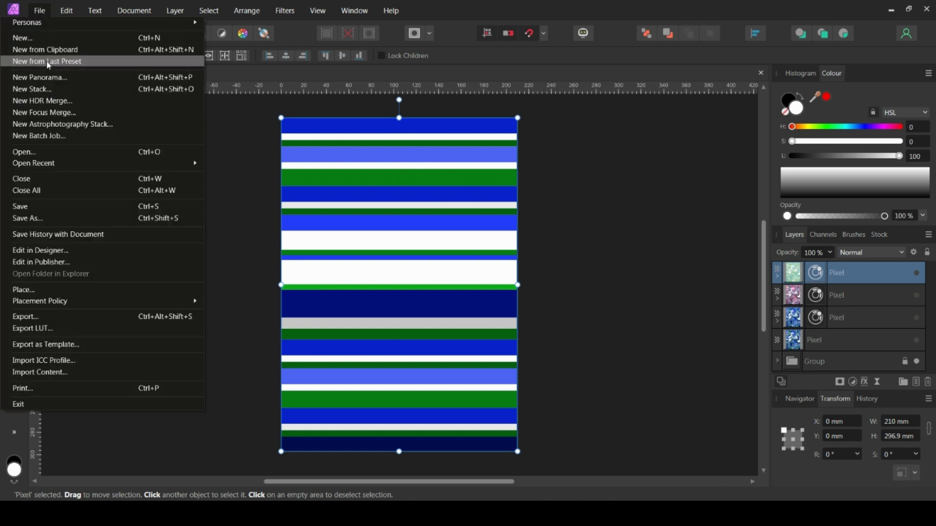
Step: Create an A4 document with linked image placement, a transparent background and no margins
{"action": "left_click", "coordinate": [51, 37]}
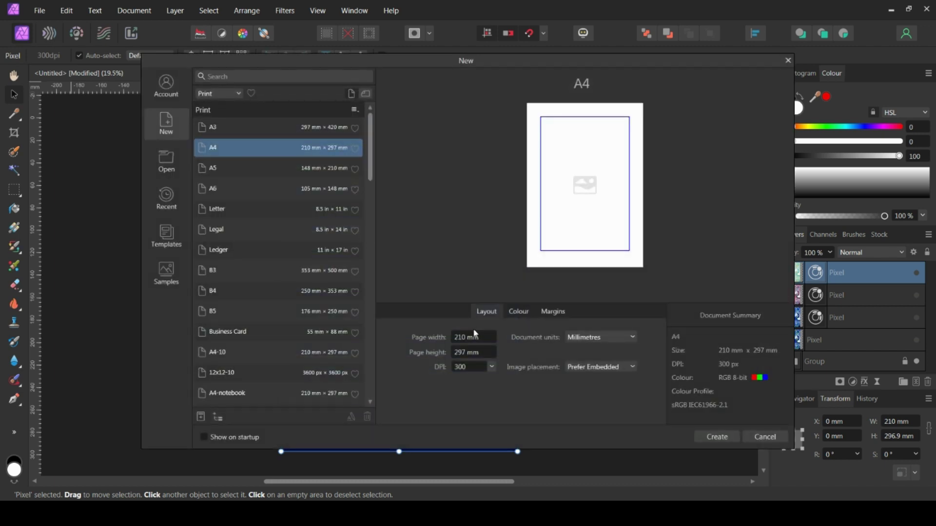
{"action": "left_click", "coordinate": [573, 367]}
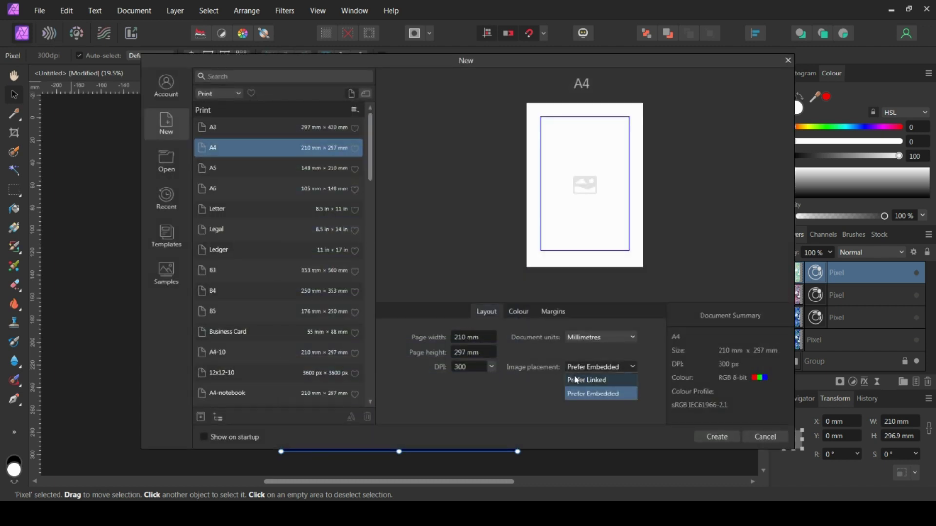
{"action": "left_click", "coordinate": [576, 379]}
{"action": "left_click", "coordinate": [515, 312]}
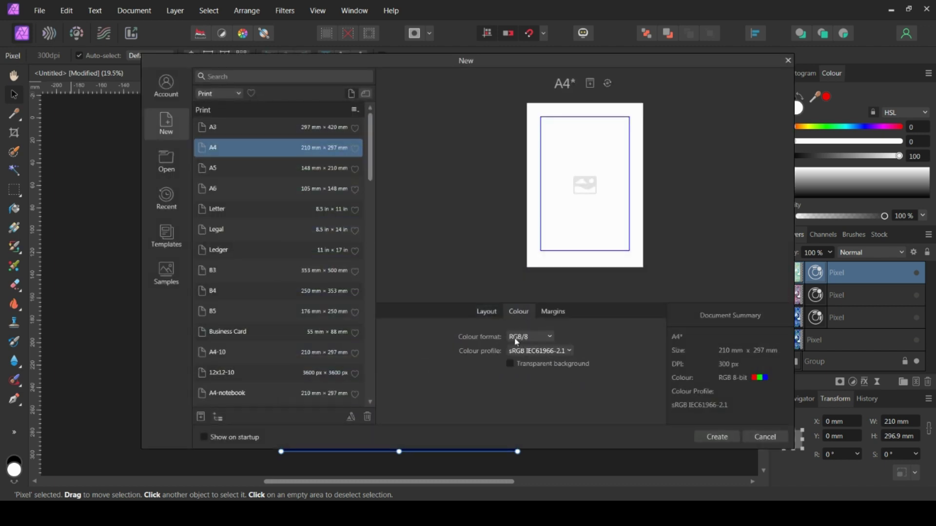
{"action": "left_click", "coordinate": [511, 364]}
{"action": "left_click", "coordinate": [556, 312]}
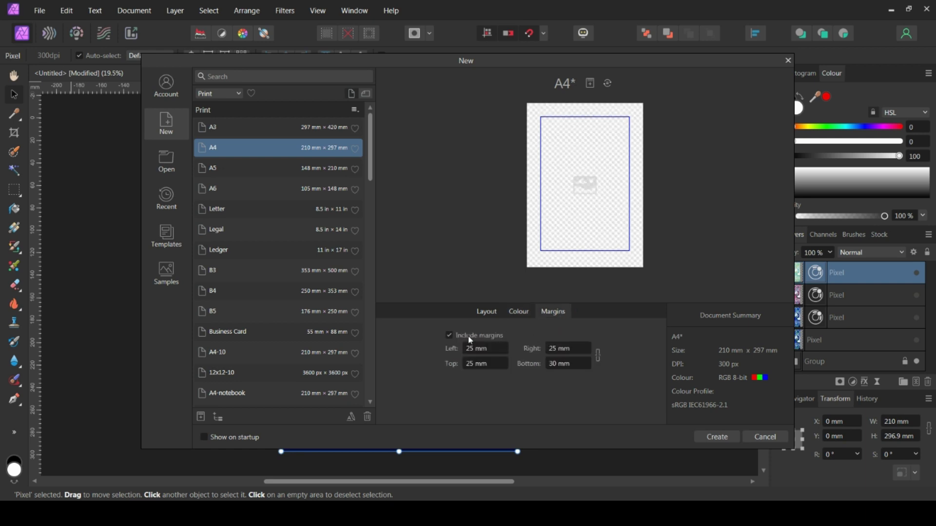
{"action": "left_click", "coordinate": [449, 334]}
{"action": "left_click", "coordinate": [716, 437]}
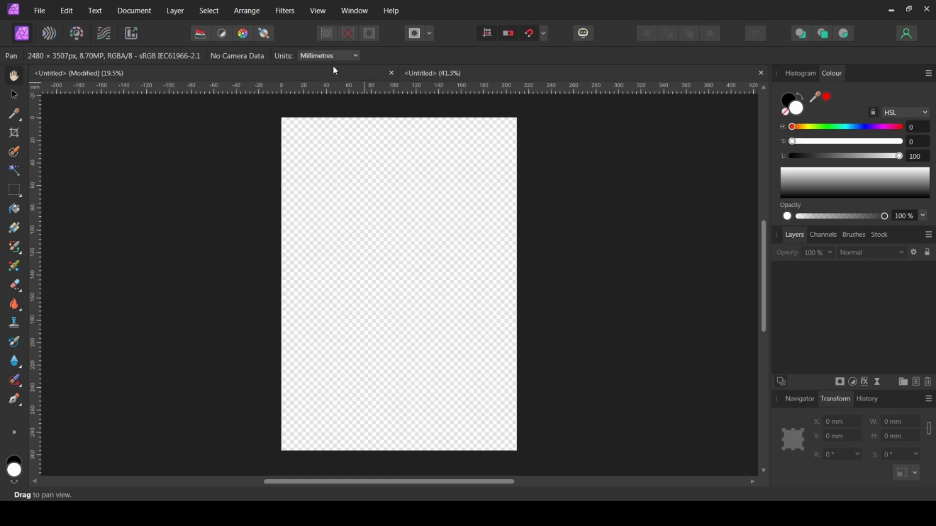
Step: Undo the stray paste, then draw an ellipse with the Ellipse Tool and choose its fill colour
{"action": "key", "text": "ctrl+v"}
{"action": "key", "text": "ctrl+z"}
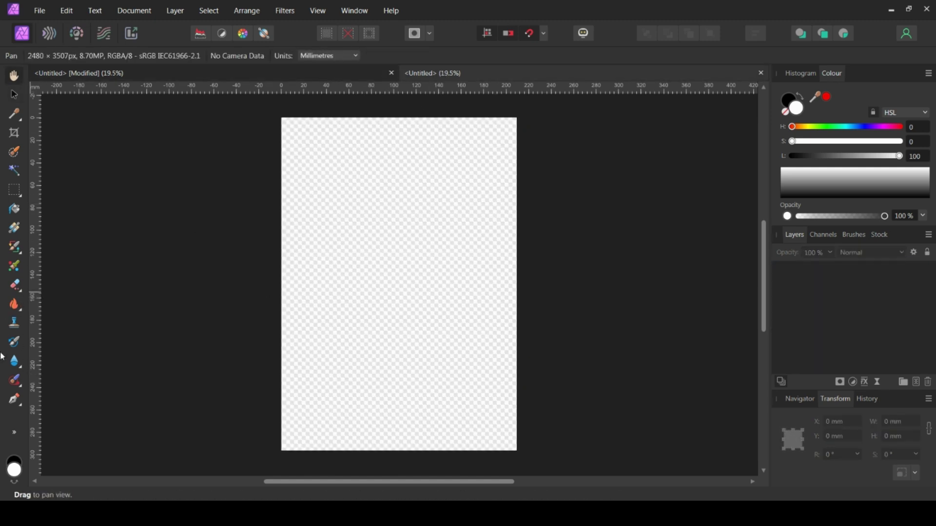
{"action": "left_click", "coordinate": [12, 434]}
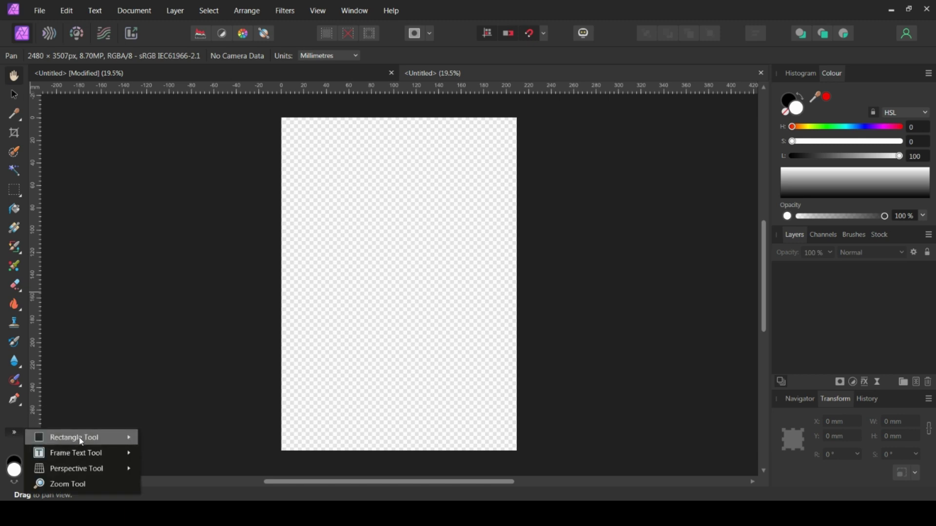
{"action": "mouse_move", "coordinate": [82, 441]}
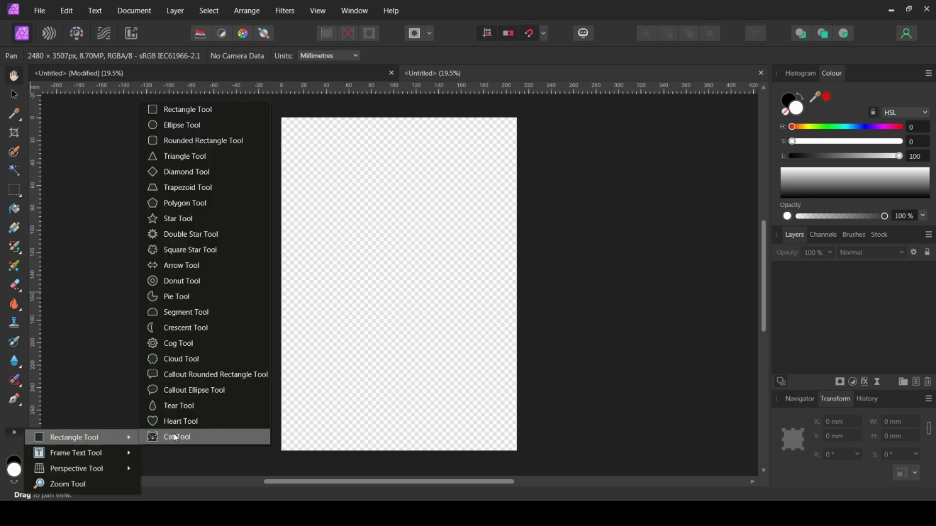
{"action": "left_click", "coordinate": [195, 126]}
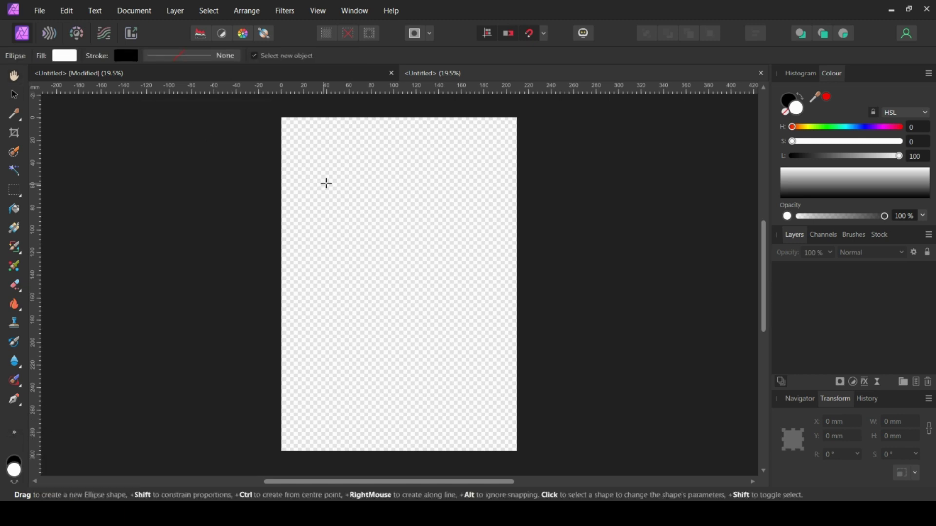
{"action": "left_click_drag", "start_coordinate": [303, 134], "coordinate": [412, 266]}
{"action": "left_click", "coordinate": [64, 55]}
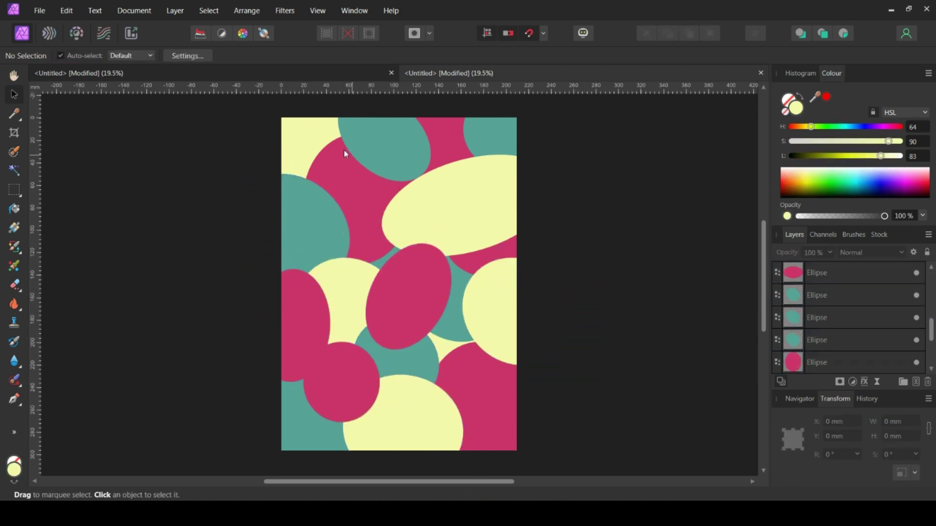
Step: Select all the Ellipse layers in the Layers panel and group them with Ctrl+G
{"action": "left_click_drag", "start_coordinate": [254, 108], "coordinate": [598, 487]}
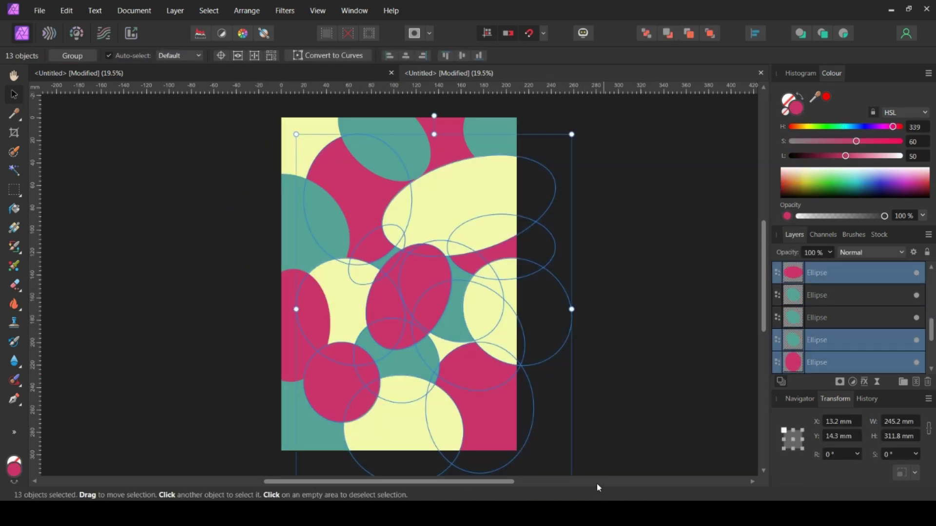
{"action": "key", "text": "Caps_Lock"}
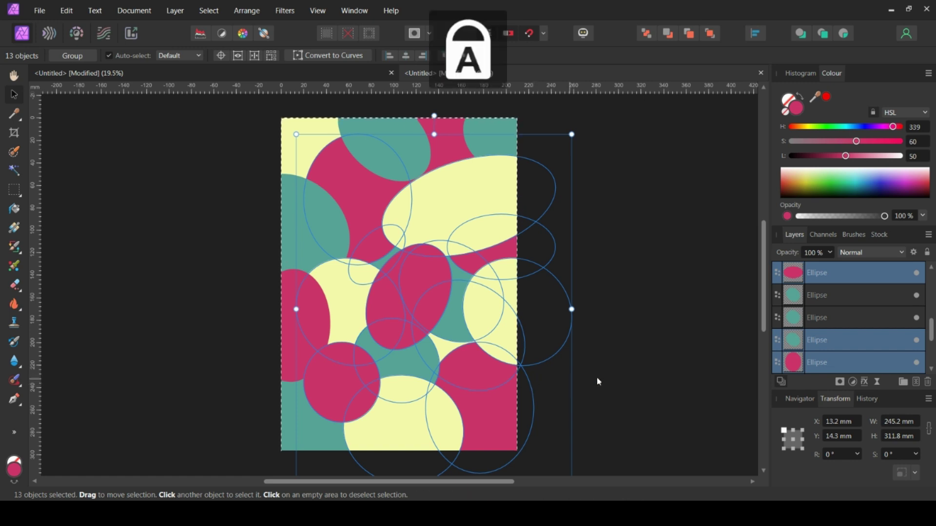
{"action": "left_click", "coordinate": [565, 258]}
{"action": "scroll", "coordinate": [913, 334], "scroll_direction": "up", "scroll_amount": 3}
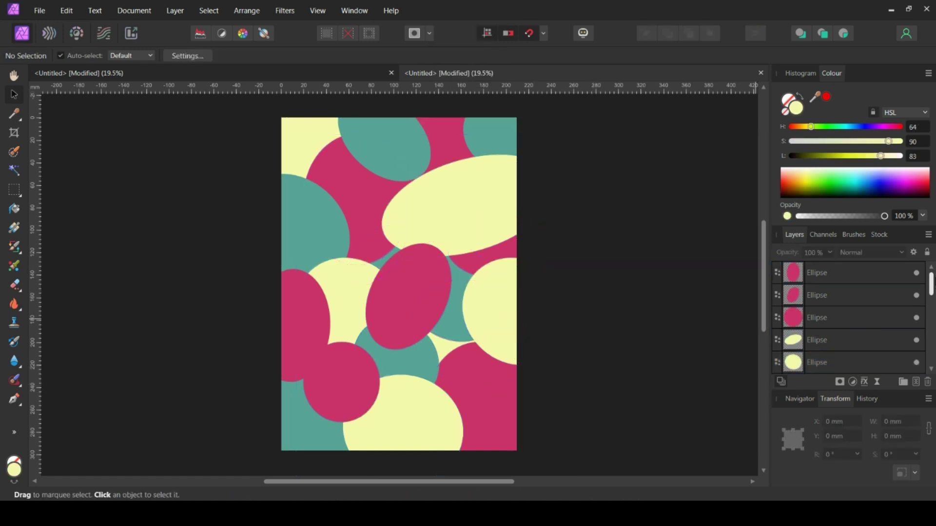
{"action": "left_click", "coordinate": [850, 272]}
{"action": "left_click_drag", "start_coordinate": [932, 285], "coordinate": [932, 352]}
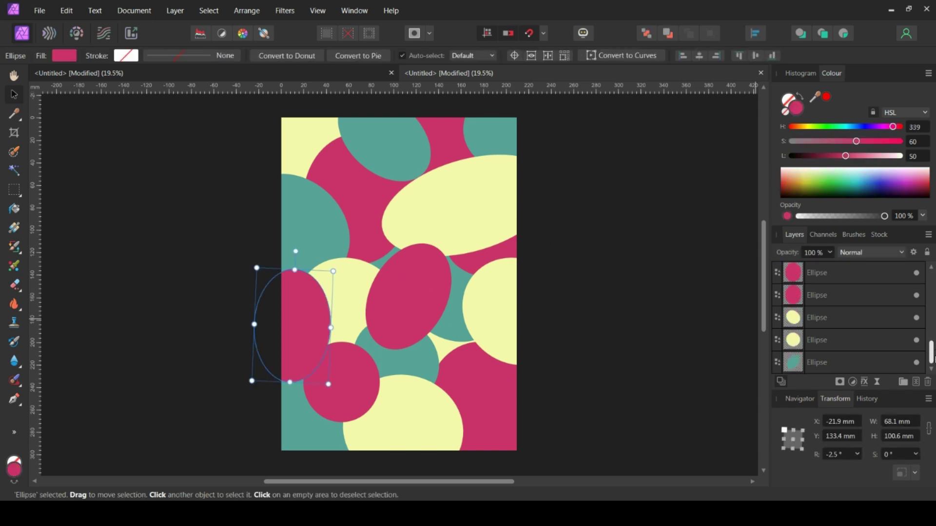
{"action": "left_click", "coordinate": [837, 369], "text": "shift"}
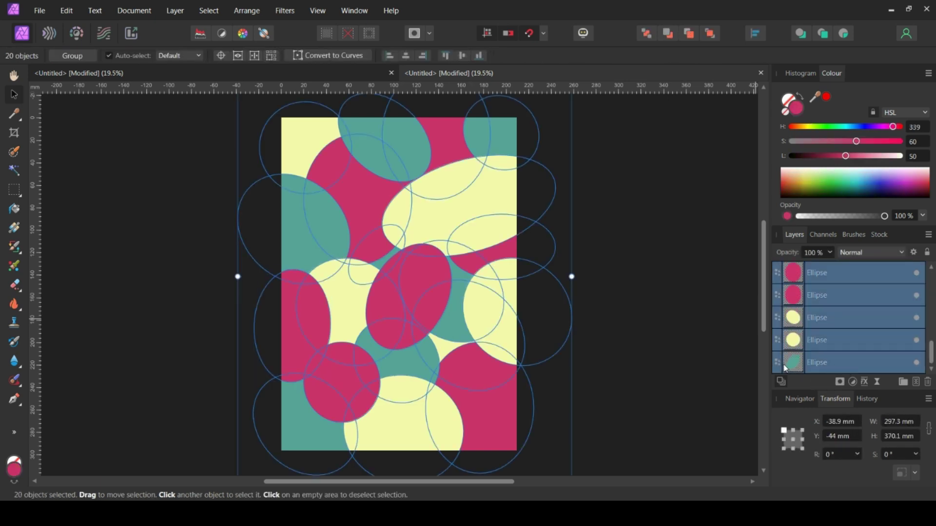
{"action": "key", "text": "ctrl+g"}
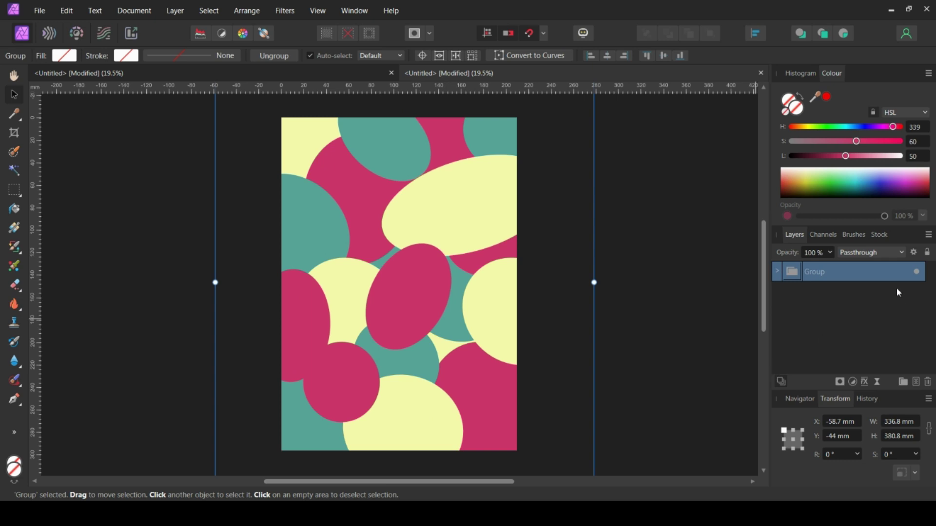
Step: Duplicate the ellipse group, lock the copy as a backup, and Rasterise & Trim the top group
{"action": "right_click", "coordinate": [869, 275]}
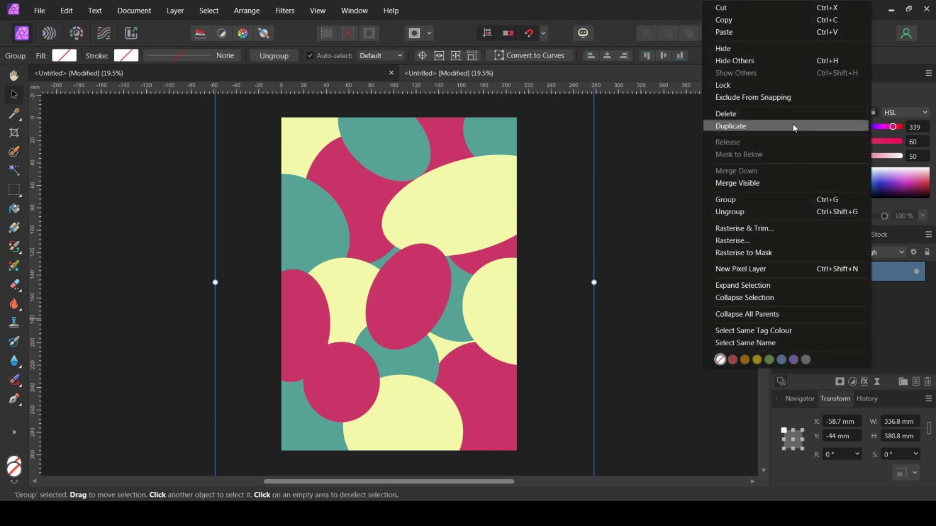
{"action": "left_click", "coordinate": [824, 126]}
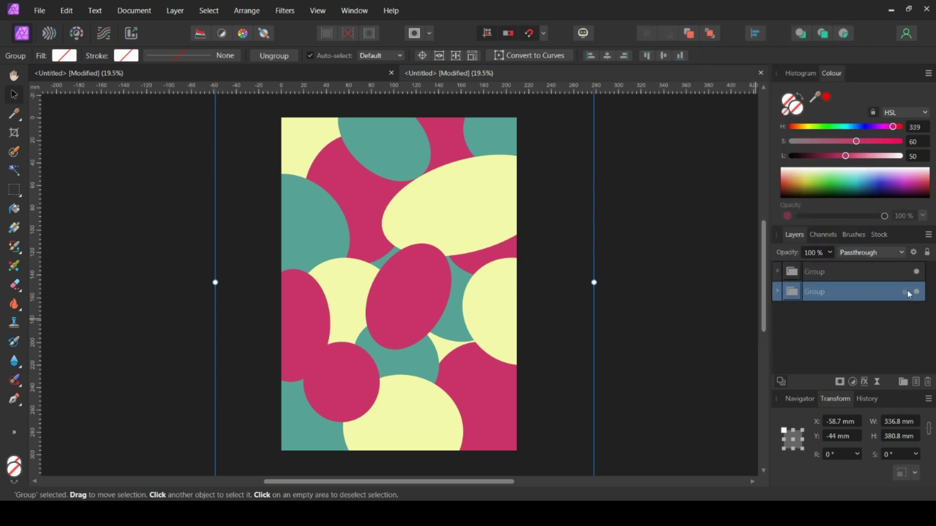
{"action": "left_click", "coordinate": [906, 292]}
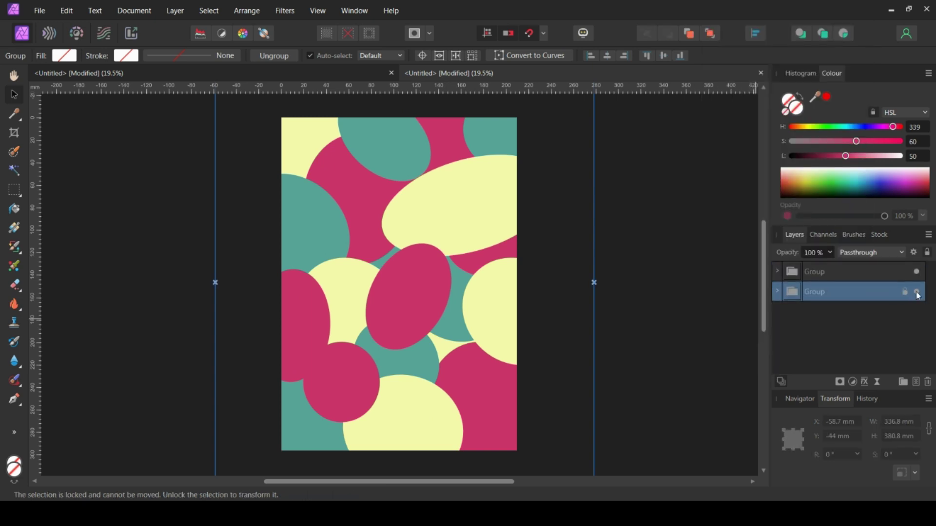
{"action": "left_click", "coordinate": [828, 274]}
{"action": "right_click", "coordinate": [828, 274]}
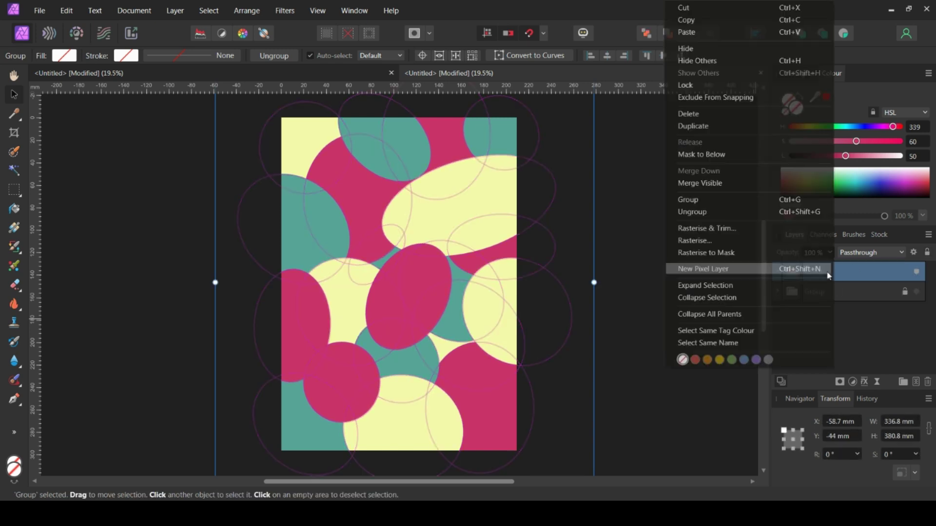
{"action": "left_click", "coordinate": [735, 228]}
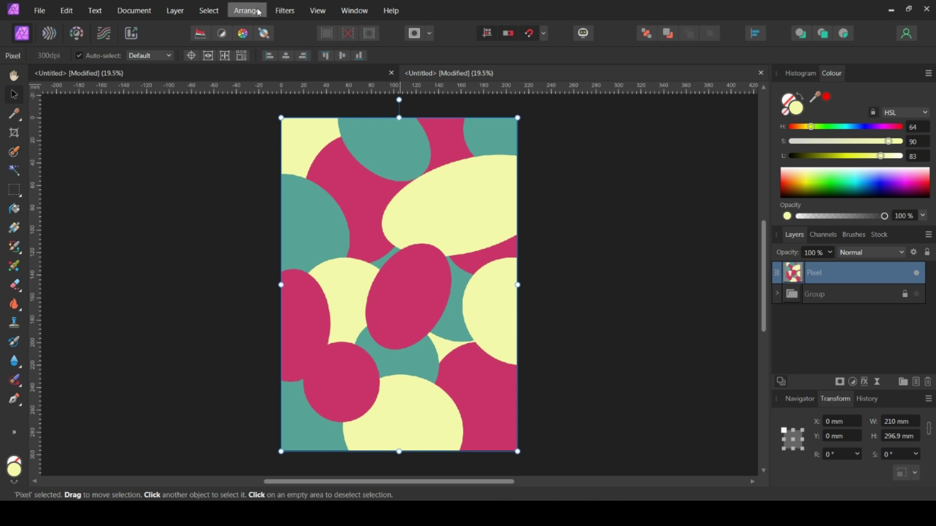
Step: Apply a Twirl distortion to the rasterised ellipses, centred near the page middle, adjusting its angle
{"action": "left_click", "coordinate": [285, 10]}
{"action": "mouse_move", "coordinate": [220, 44]}
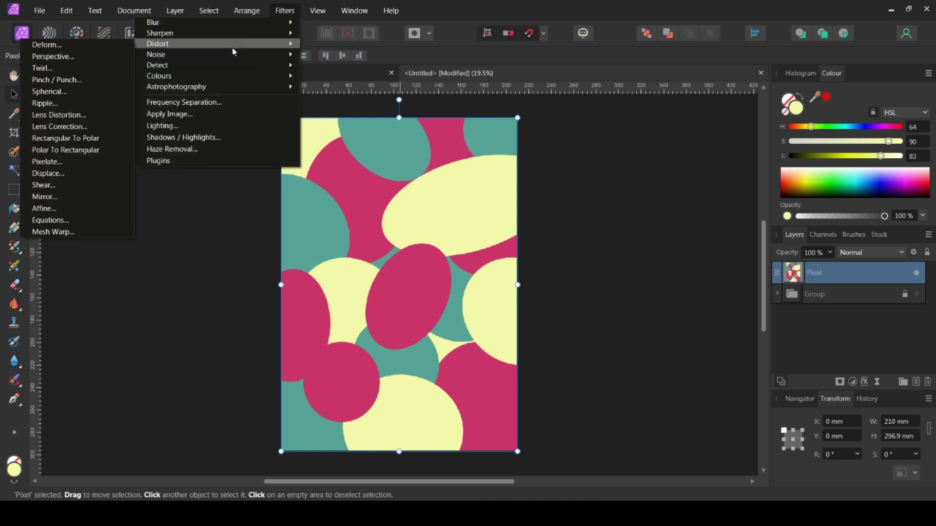
{"action": "left_click", "coordinate": [100, 69]}
{"action": "left_click_drag", "start_coordinate": [371, 252], "coordinate": [381, 263]}
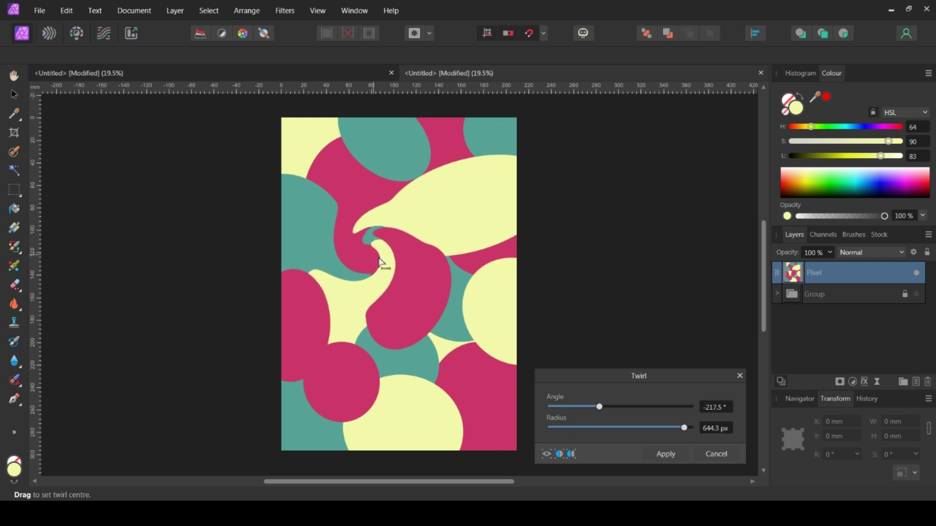
{"action": "mouse_move", "coordinate": [599, 406]}
{"action": "left_mouse_down"}
{"action": "mouse_move", "coordinate": [626, 410]}
{"action": "mouse_move", "coordinate": [581, 410]}
{"action": "mouse_move", "coordinate": [604, 409]}
{"action": "mouse_move", "coordinate": [595, 409]}
{"action": "left_mouse_up"}
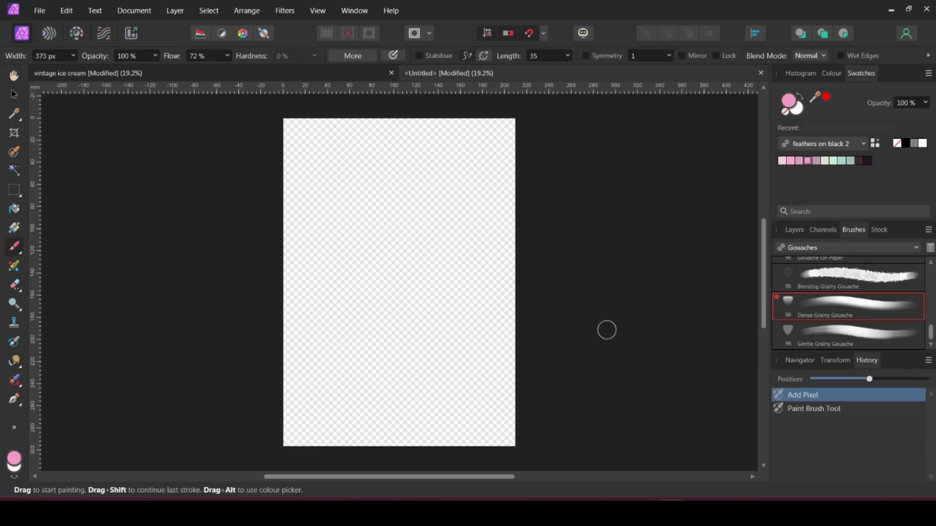
Step: Paint curving pink gouache strokes and blobs across the blank vintage ice cream page
{"action": "mouse_move", "coordinate": [288, 165]}
{"action": "left_mouse_down"}
{"action": "mouse_move", "coordinate": [351, 217]}
{"action": "mouse_move", "coordinate": [373, 294]}
{"action": "mouse_move", "coordinate": [404, 327]}
{"action": "mouse_move", "coordinate": [488, 339]}
{"action": "mouse_move", "coordinate": [517, 319]}
{"action": "left_mouse_up"}
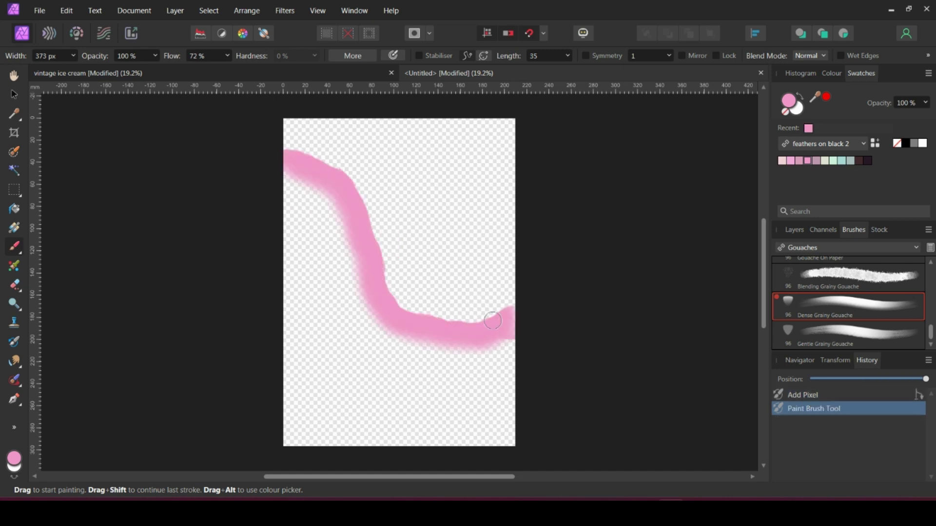
{"action": "left_click", "coordinate": [308, 397]}
{"action": "mouse_move", "coordinate": [308, 397]}
{"action": "left_mouse_down"}
{"action": "mouse_move", "coordinate": [329, 424]}
{"action": "mouse_move", "coordinate": [312, 434]}
{"action": "mouse_move", "coordinate": [313, 410]}
{"action": "left_mouse_up"}
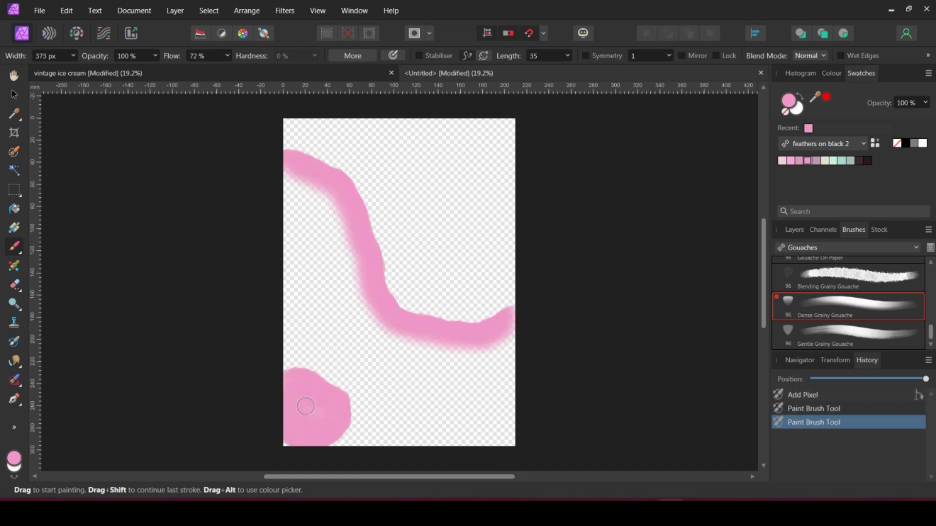
{"action": "left_click", "coordinate": [443, 149]}
{"action": "left_click_drag", "start_coordinate": [439, 129], "coordinate": [491, 227]}
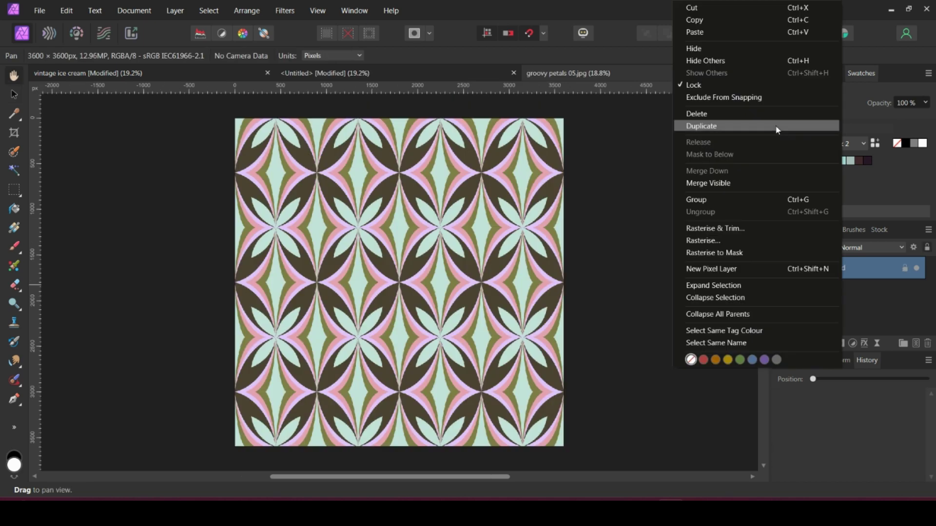
Step: Duplicate the groovy petals Background layer, hide the original, and apply a Twirl to the copy
{"action": "left_click", "coordinate": [777, 129]}
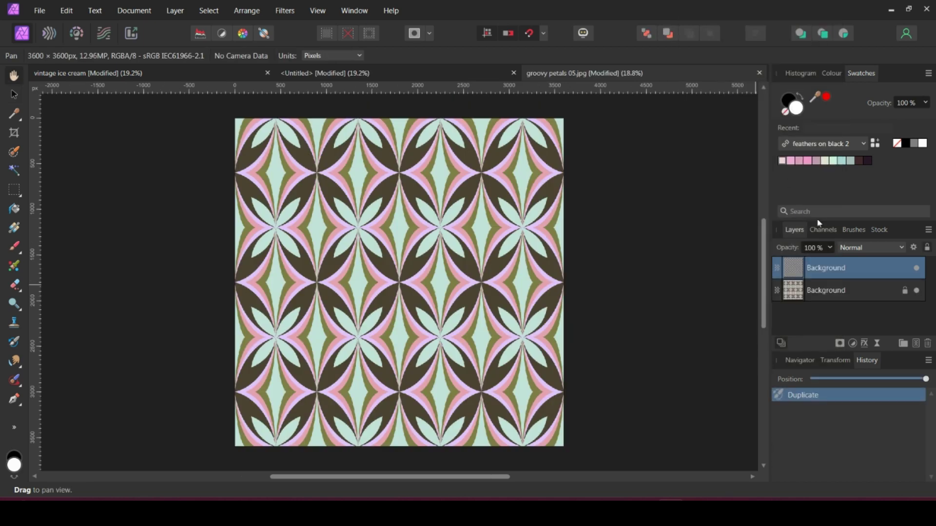
{"action": "left_click", "coordinate": [916, 291]}
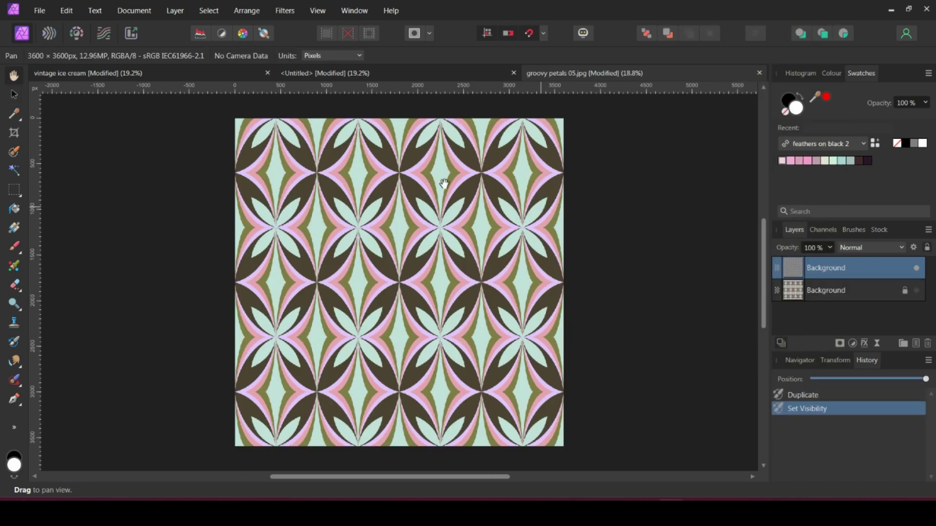
{"action": "left_click", "coordinate": [283, 10]}
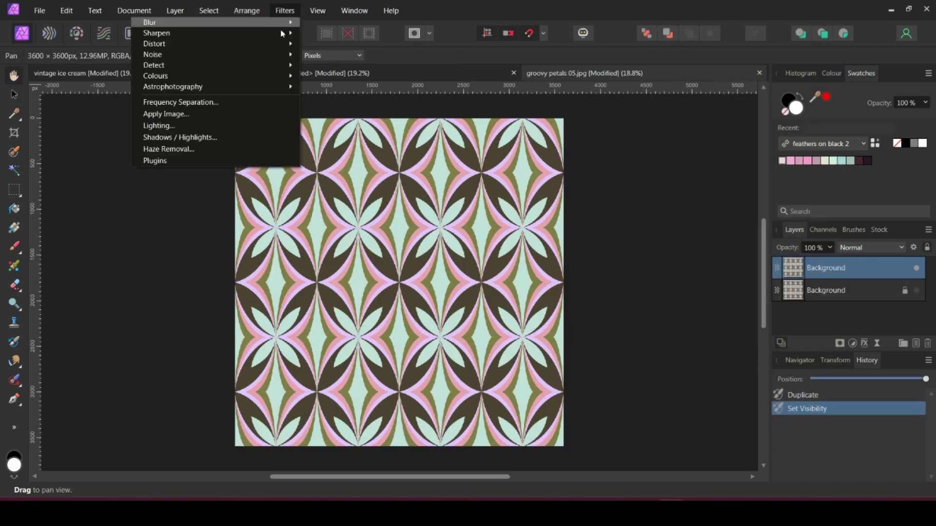
{"action": "mouse_move", "coordinate": [234, 46]}
{"action": "left_click", "coordinate": [85, 73]}
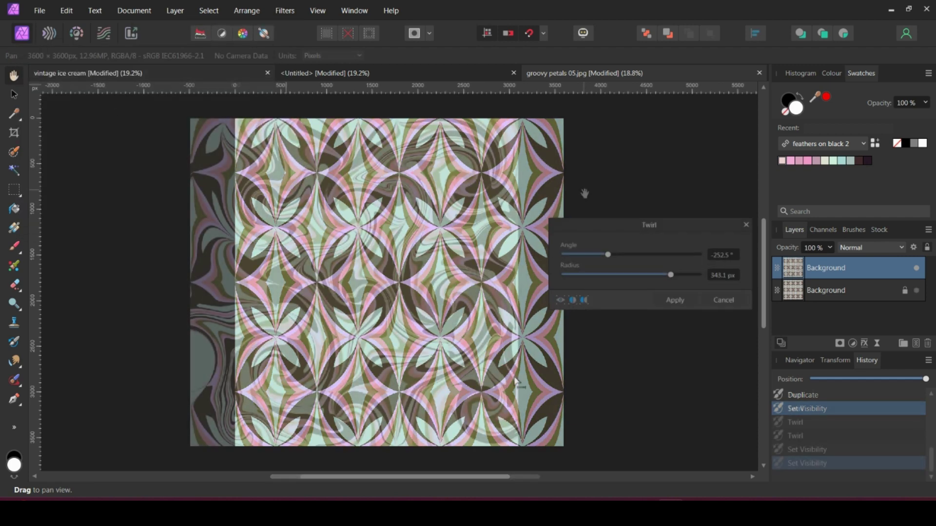